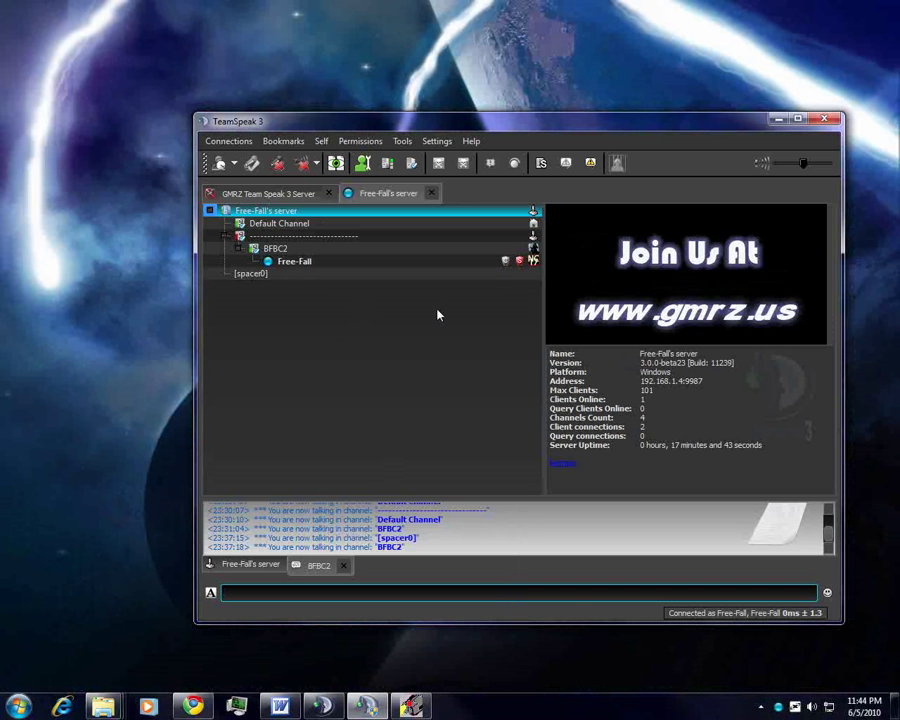
Step: Open the BFBC2 channel's settings, examine the icons available for it, and leave without changing anything
click(416, 237)
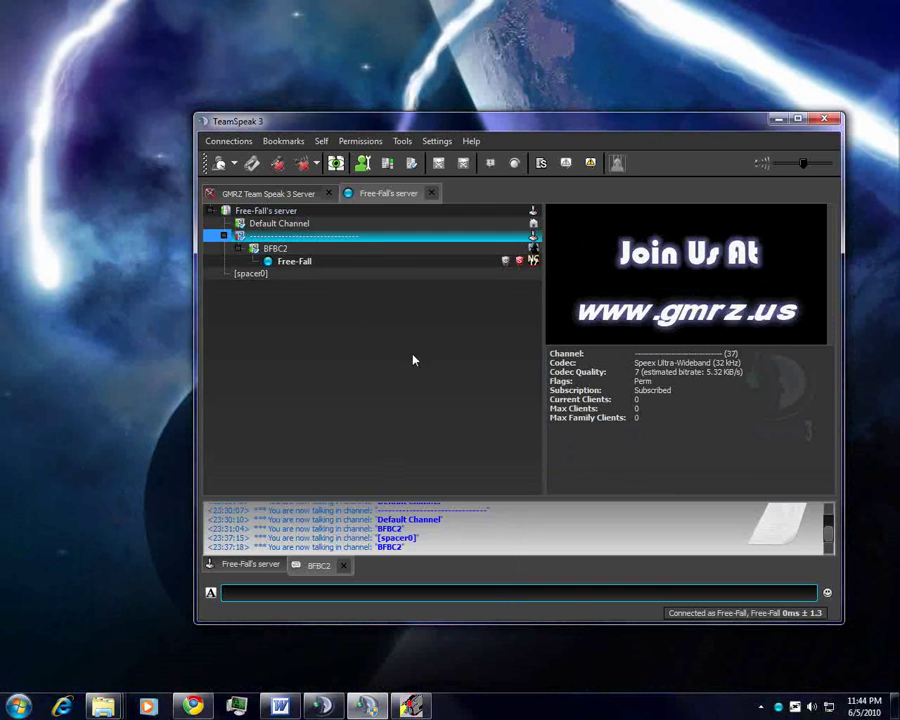
right_click(276, 249)
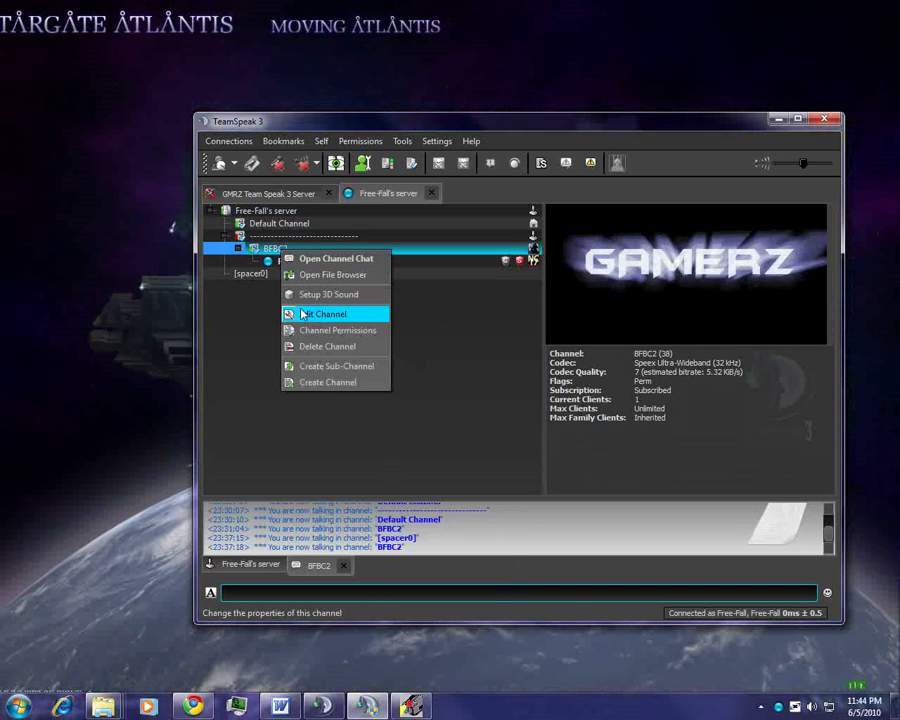
click(300, 311)
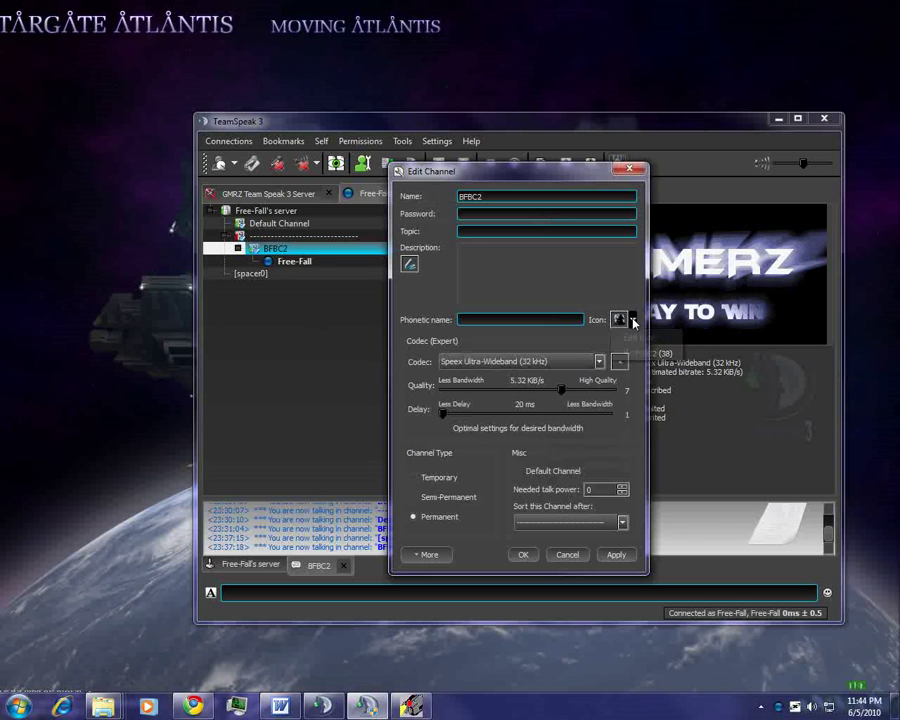
click(635, 339)
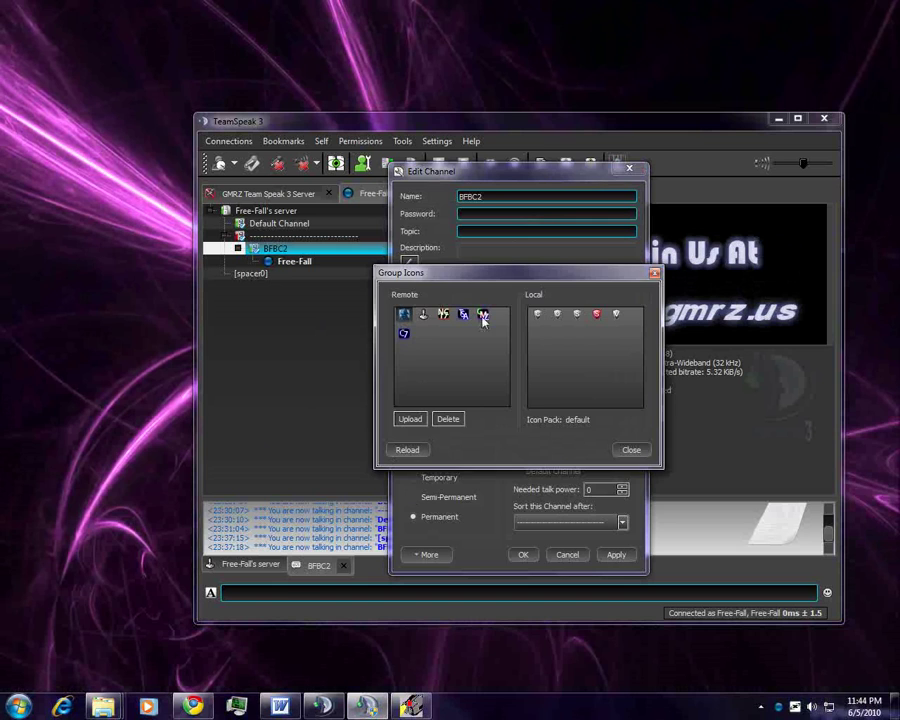
click(632, 450)
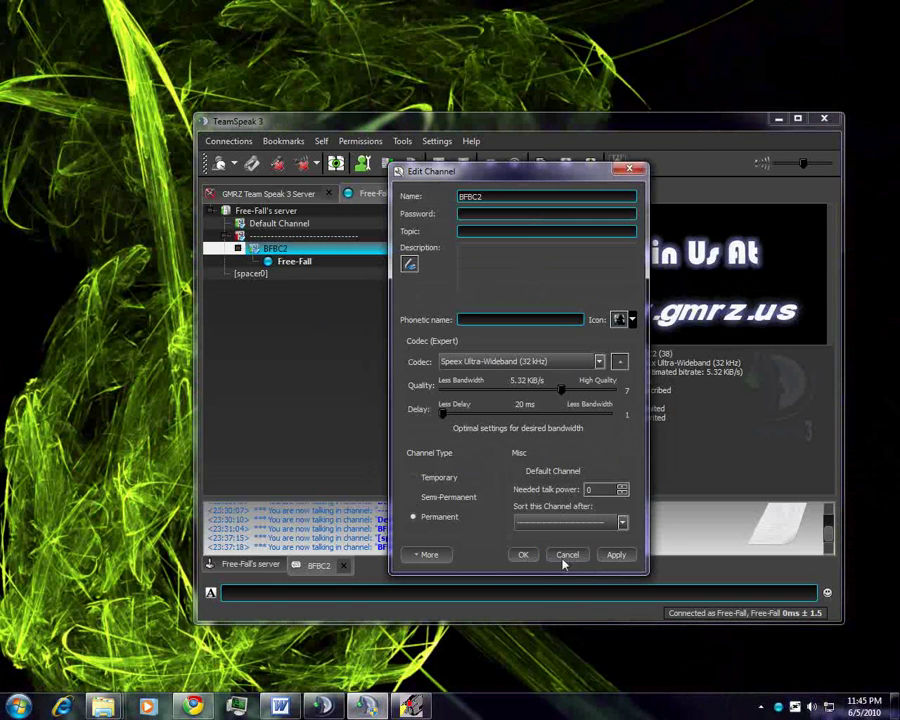
click(581, 561)
Step: Look at the channel icons on the GMRZ Team Speak 3 Server, and return to the BFBC2 channel on the home server
key(ctrl+Tab)
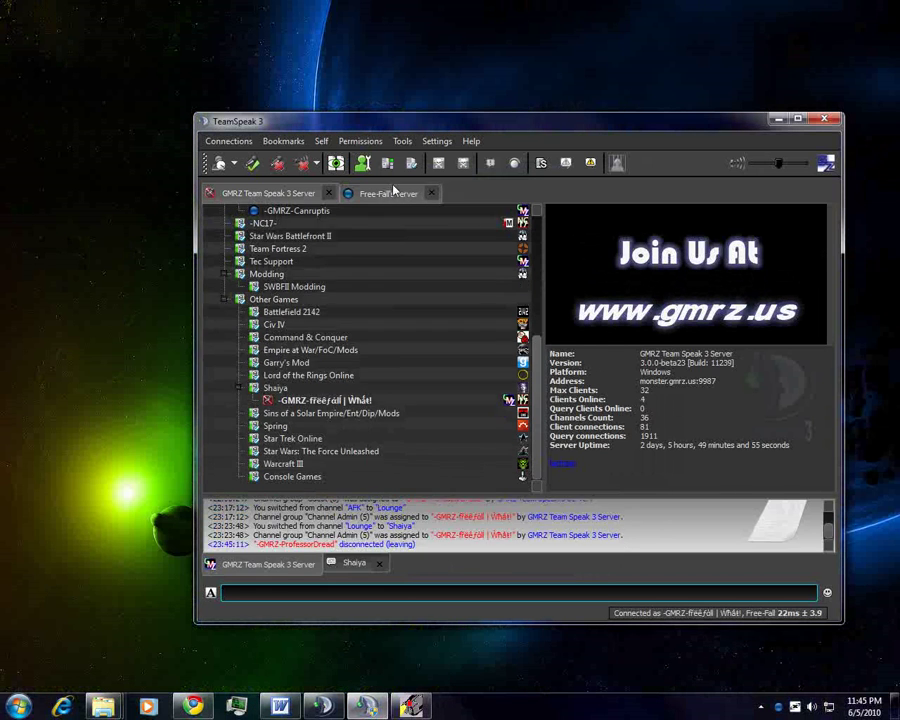
click(386, 193)
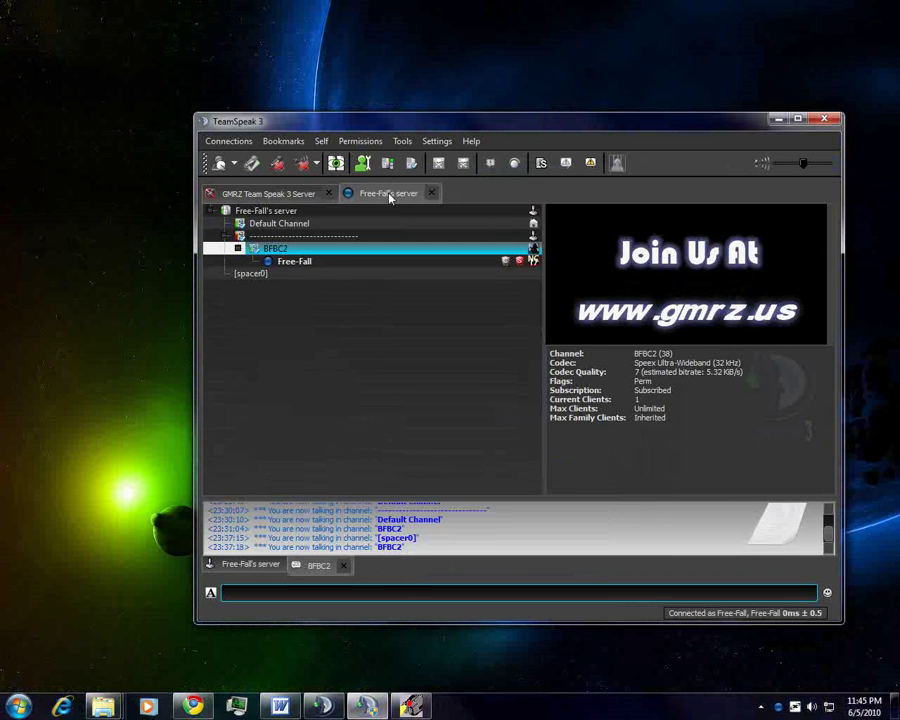
click(318, 272)
click(379, 251)
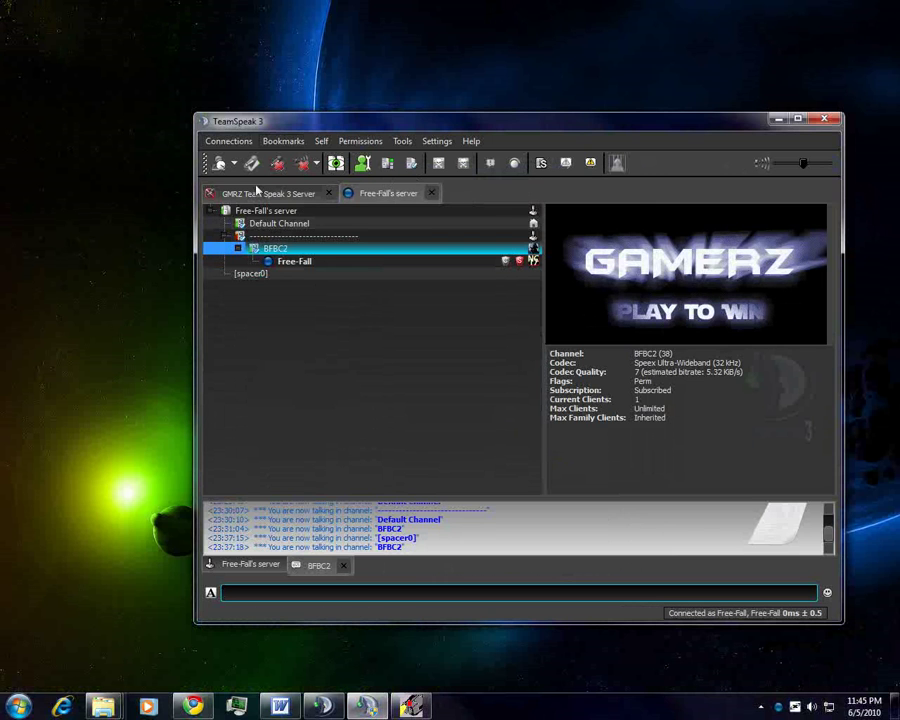
Step: Examine the server icons shown in the list of bookmarked servers
click(283, 141)
click(300, 209)
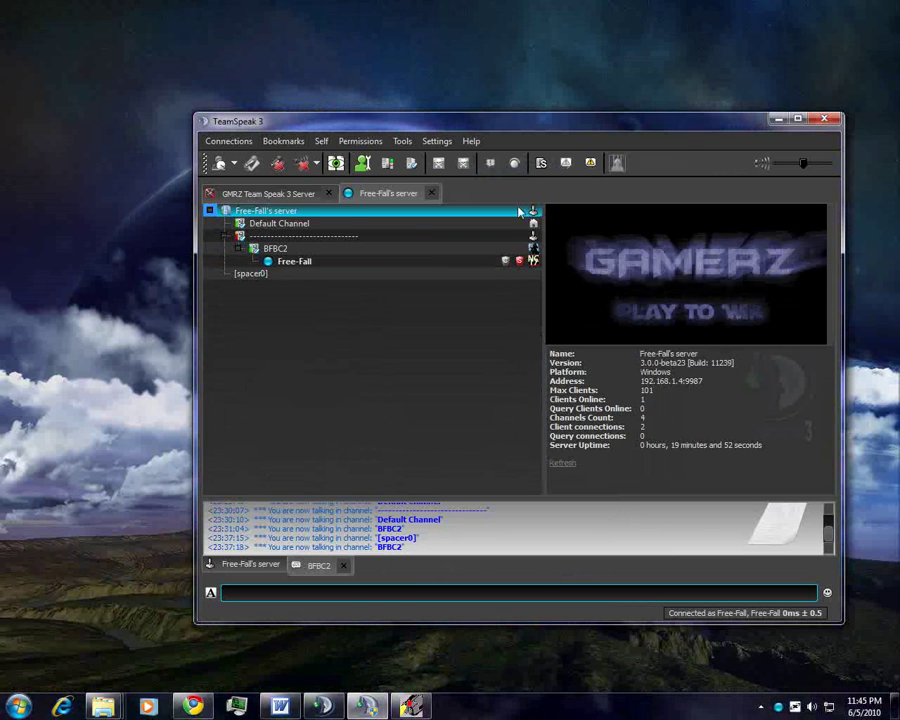
click(283, 141)
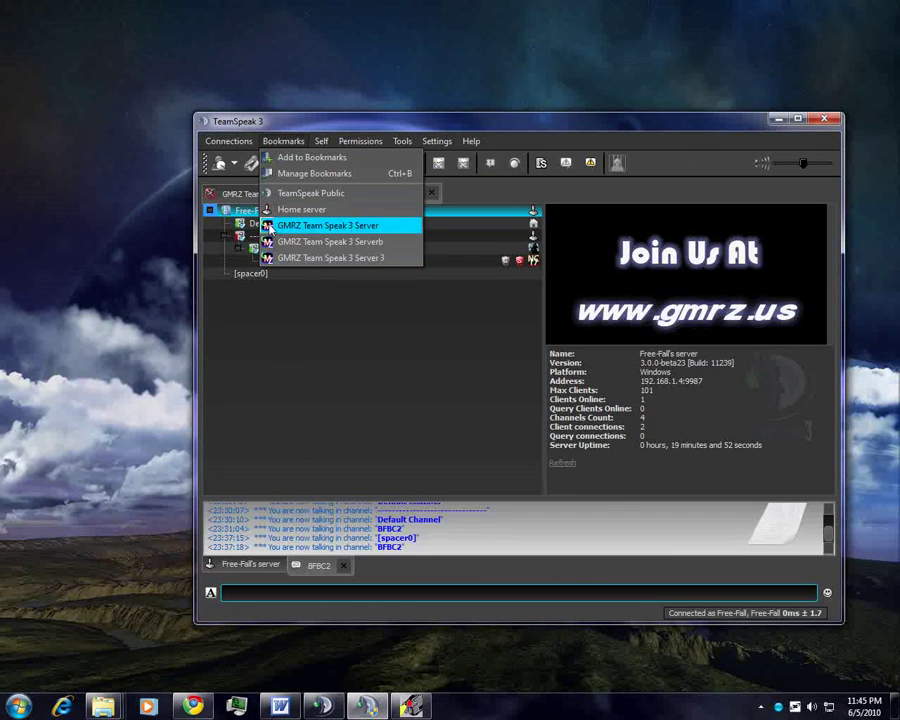
click(532, 321)
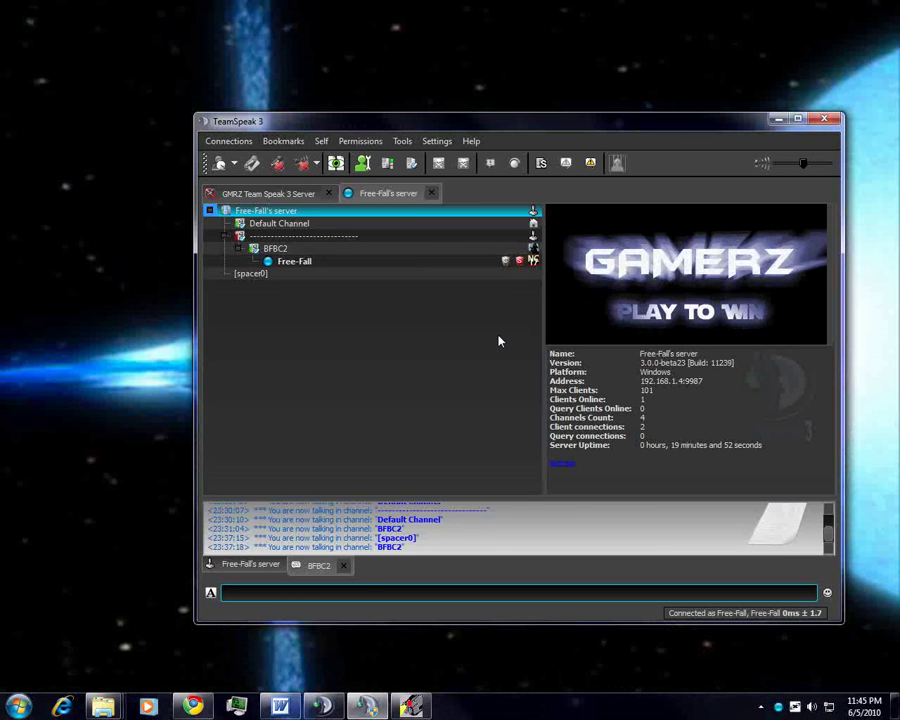
Step: Open the BFBC2 channel's settings and raise its codec delay to 140 ms
click(313, 250)
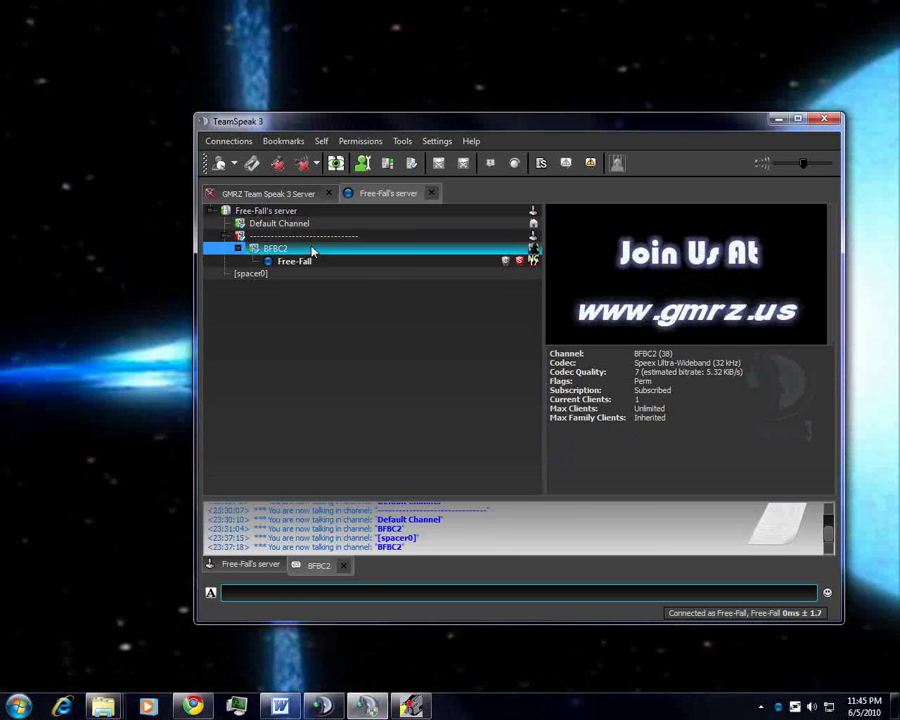
right_click(313, 252)
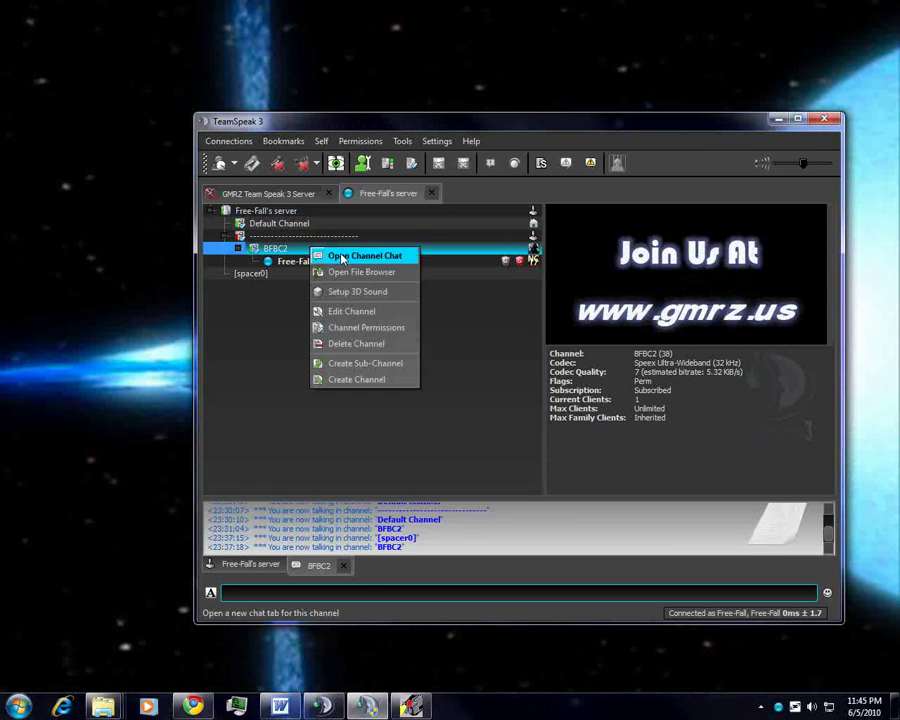
click(359, 321)
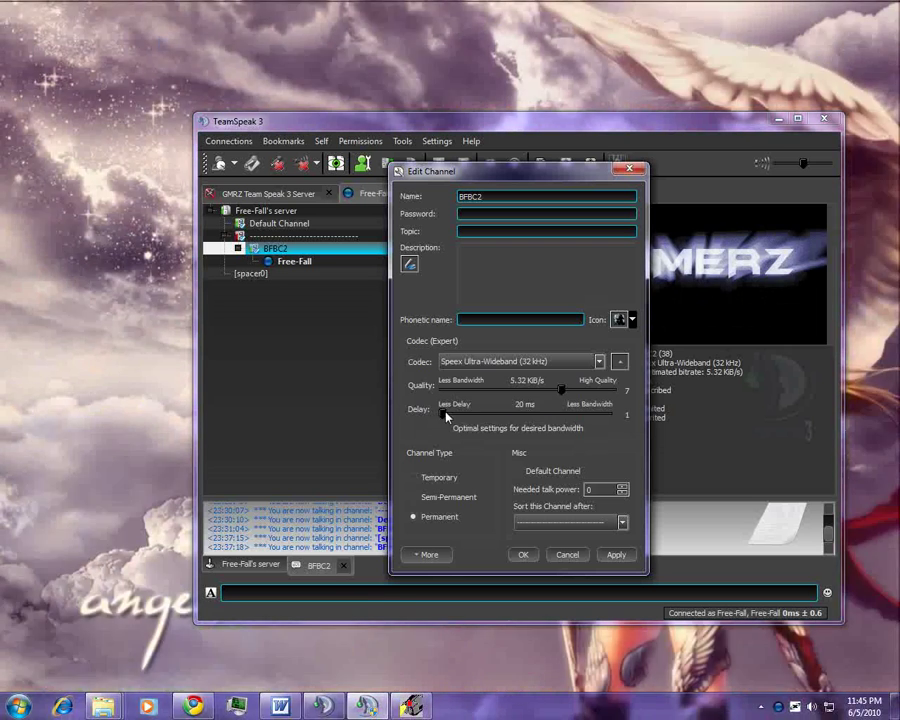
mouse_move(444, 412)
mouse_down()
mouse_move(597, 411)
mouse_move(455, 418)
mouse_up()
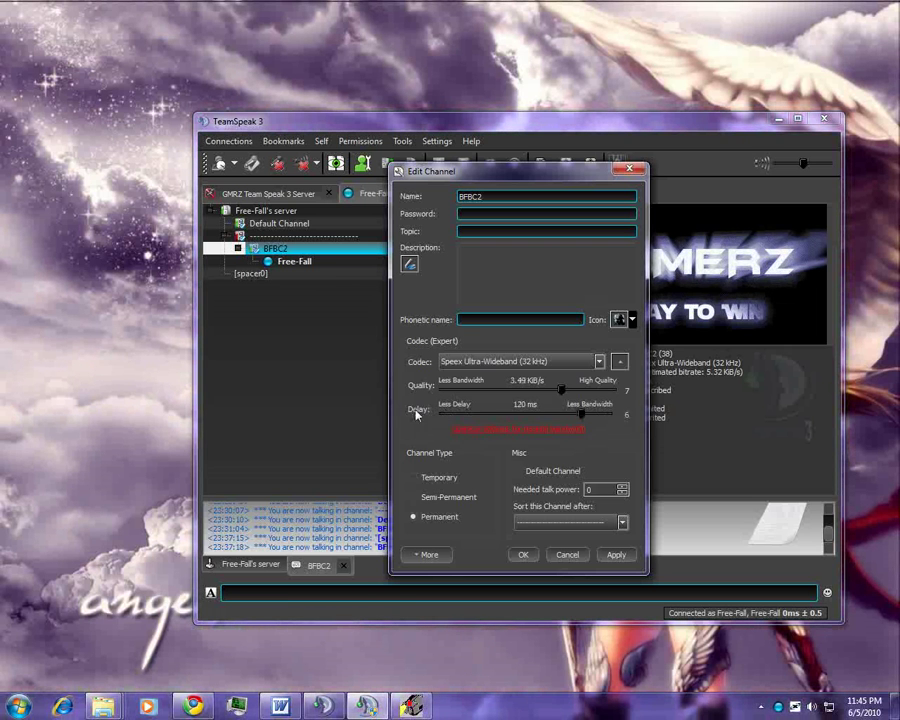
drag(525, 413, 608, 413)
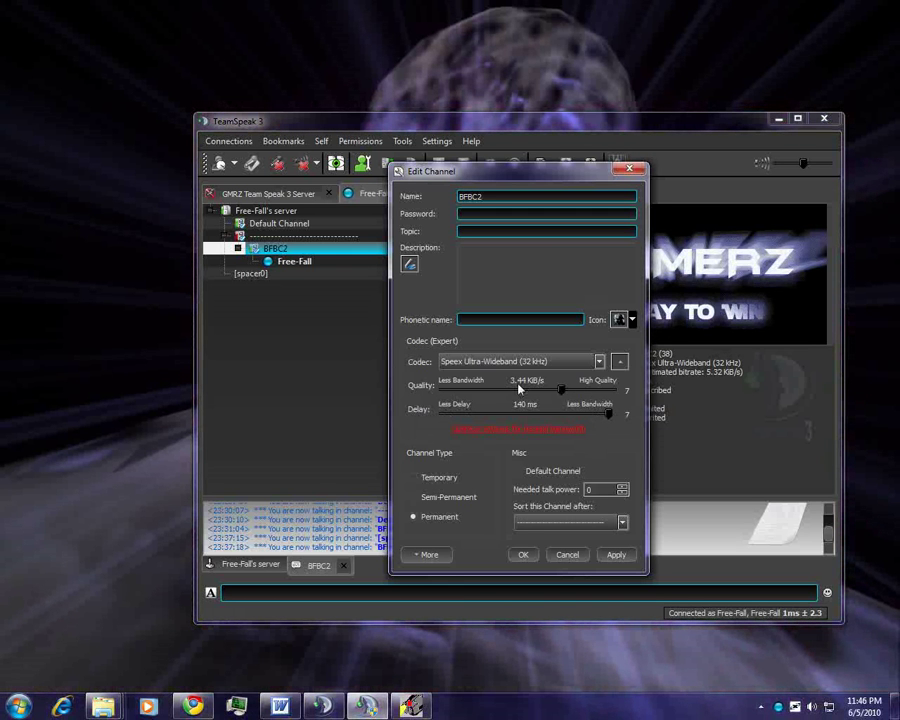
Step: Set the BFBC2 channel's codec delay to 20 ms and save the channel settings
drag(608, 413, 509, 412)
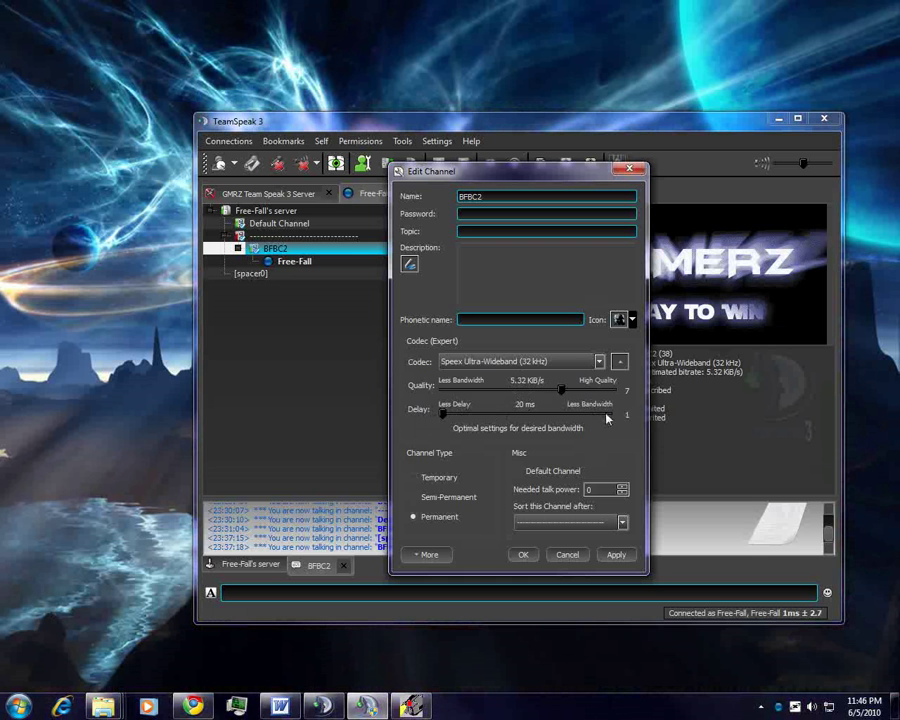
mouse_move(445, 413)
mouse_down()
mouse_move(600, 412)
mouse_move(436, 414)
mouse_up()
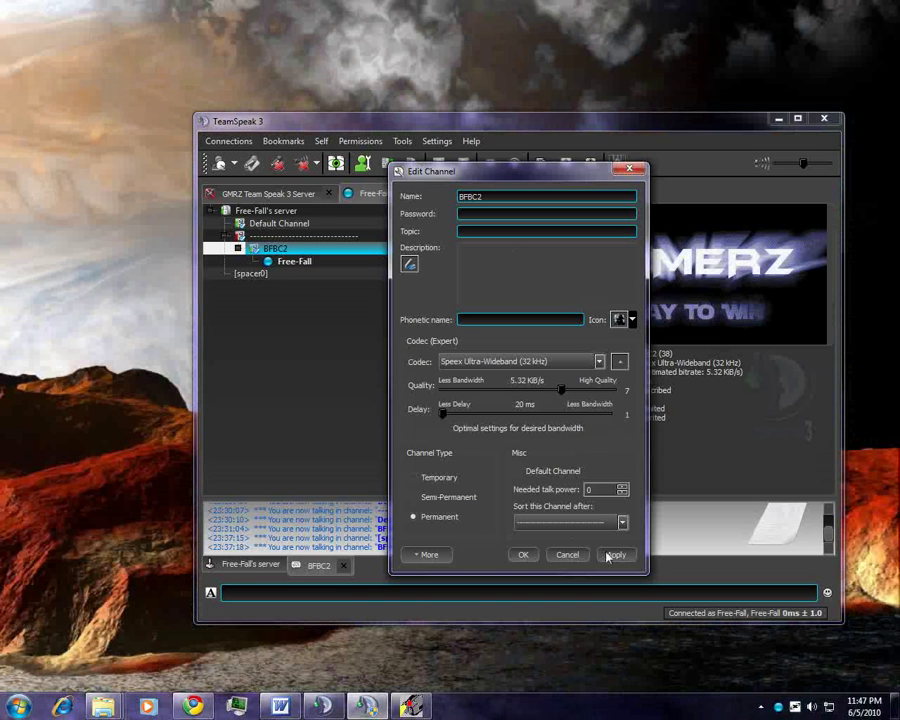
click(616, 556)
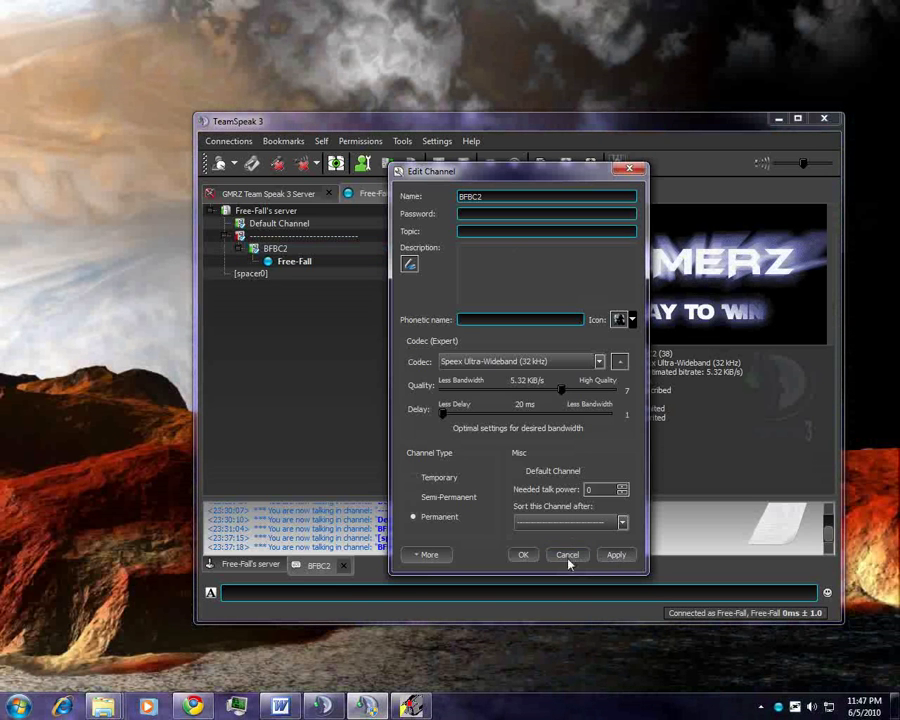
click(524, 555)
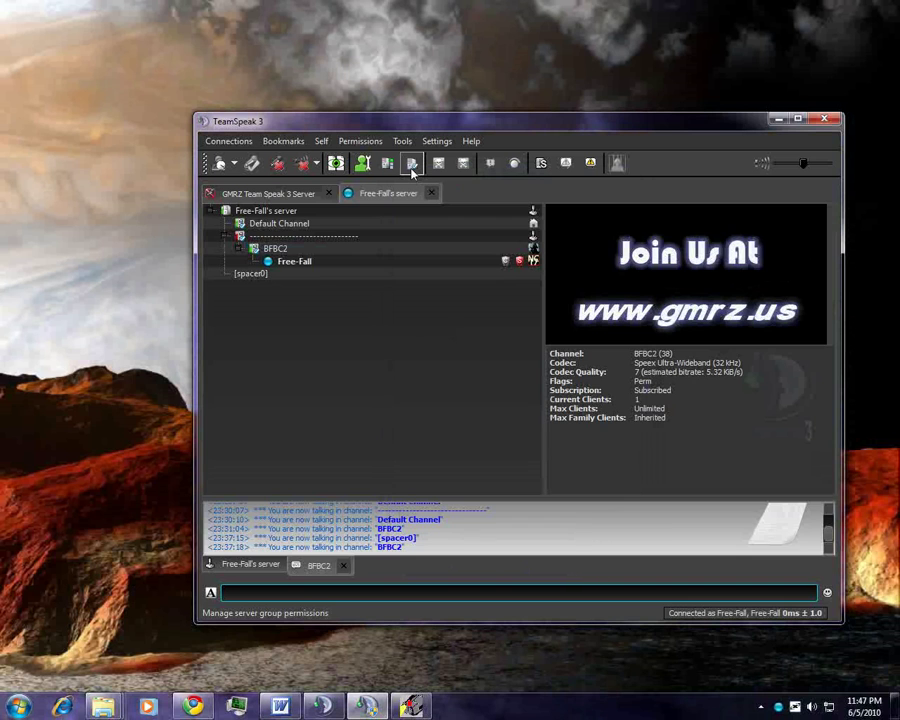
Step: Filter the Server Admin group's permissions by "co" and examine the codec latency factor permissions
click(411, 165)
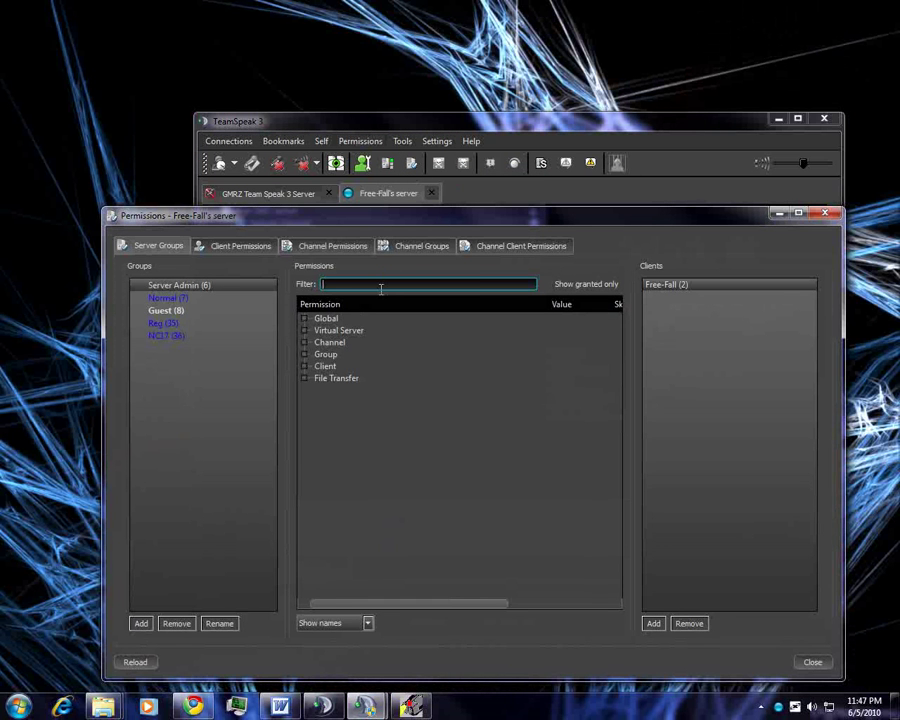
text(co)
scroll(498, 510, down, 3)
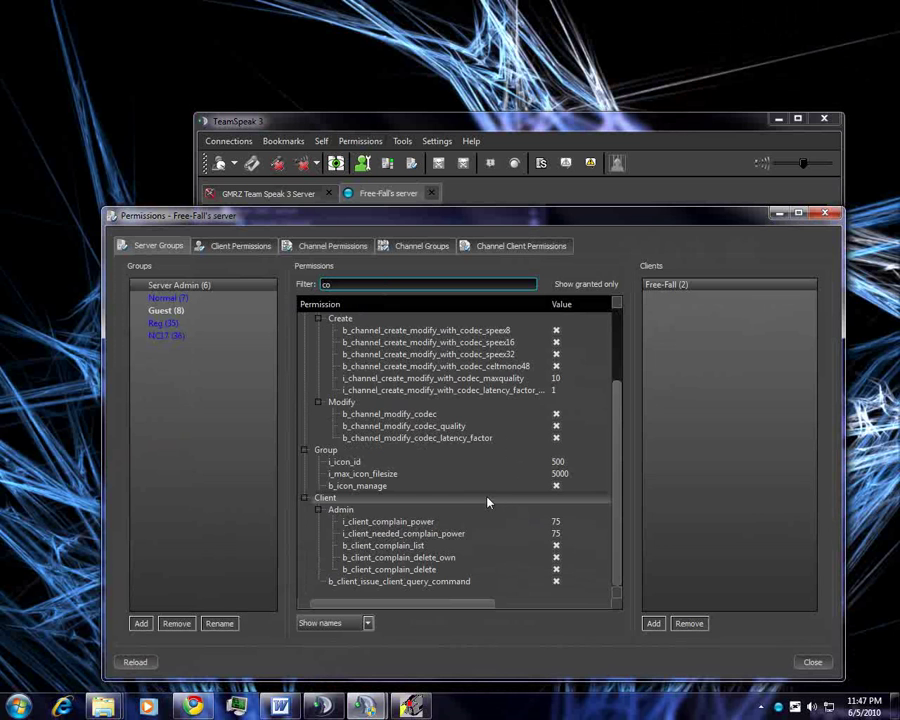
right_click(436, 438)
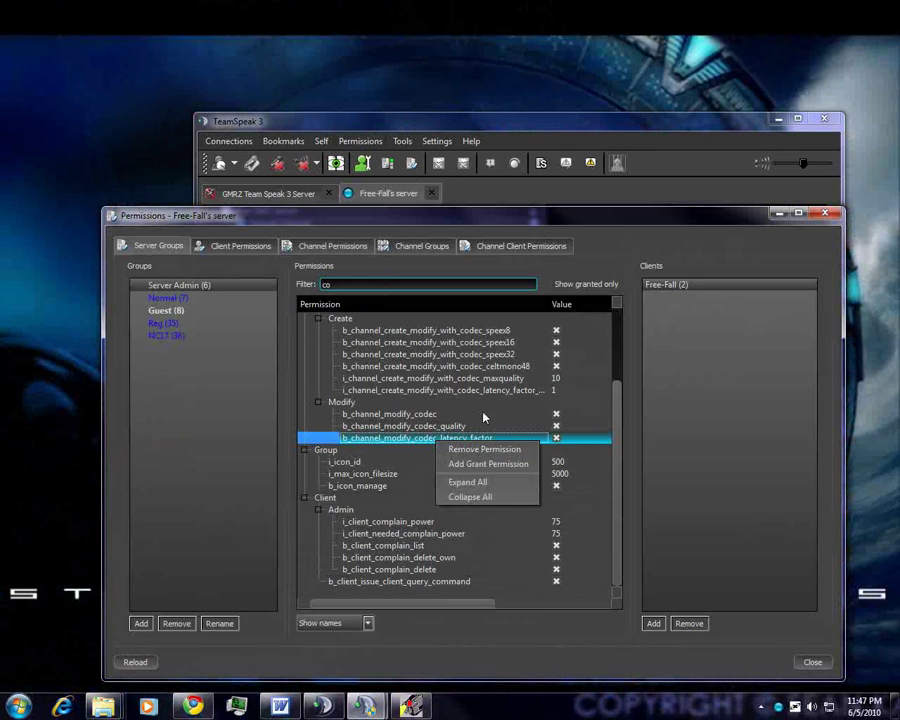
click(474, 392)
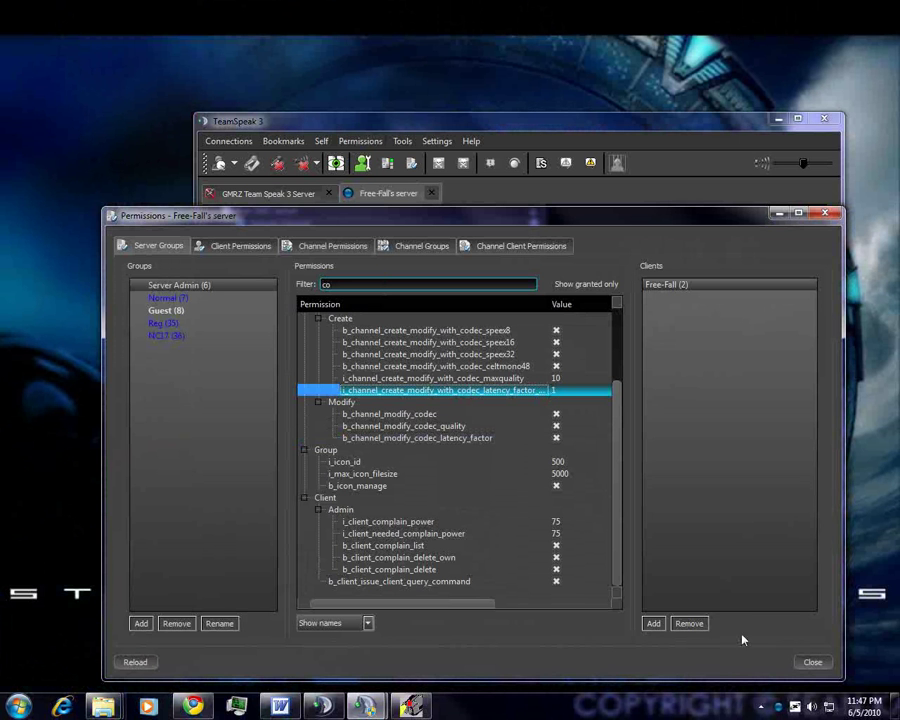
click(818, 662)
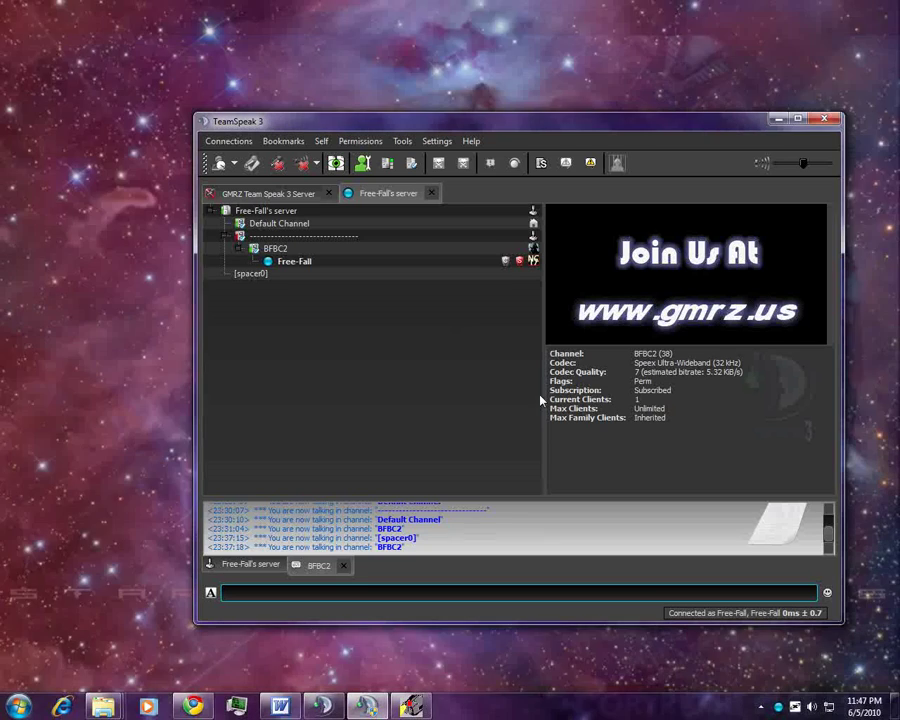
Step: View the buddy invitation link and its privilege key form, and close both without creating a key
right_click(337, 213)
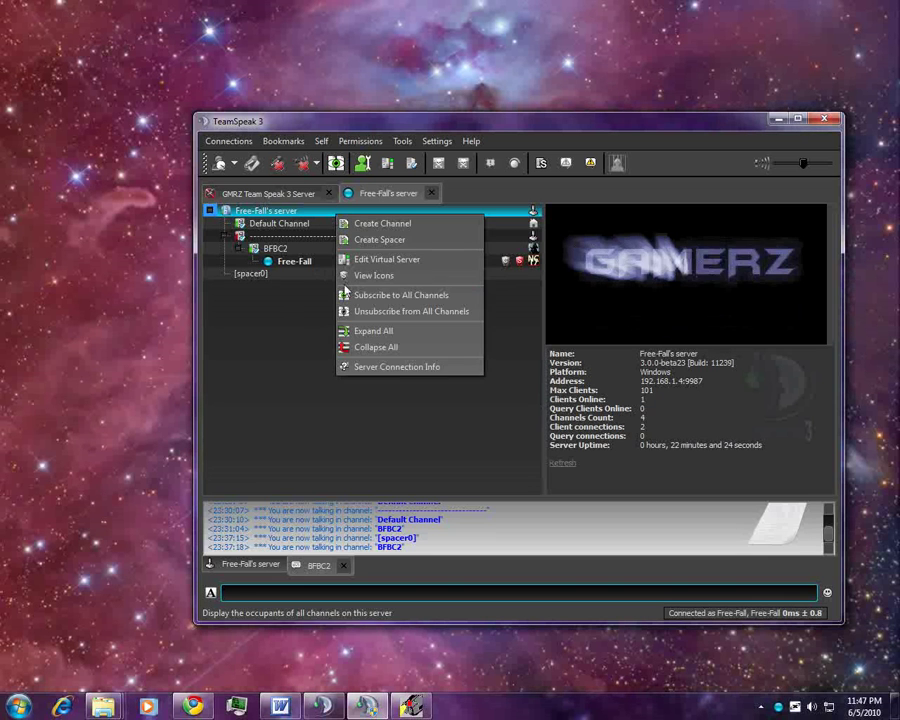
click(207, 222)
click(402, 141)
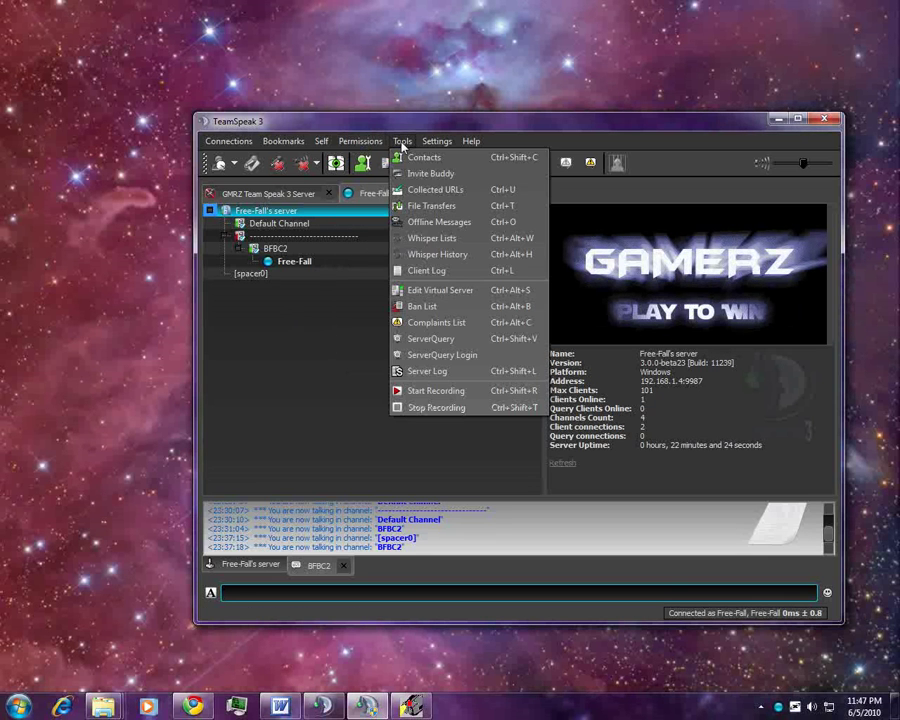
click(417, 174)
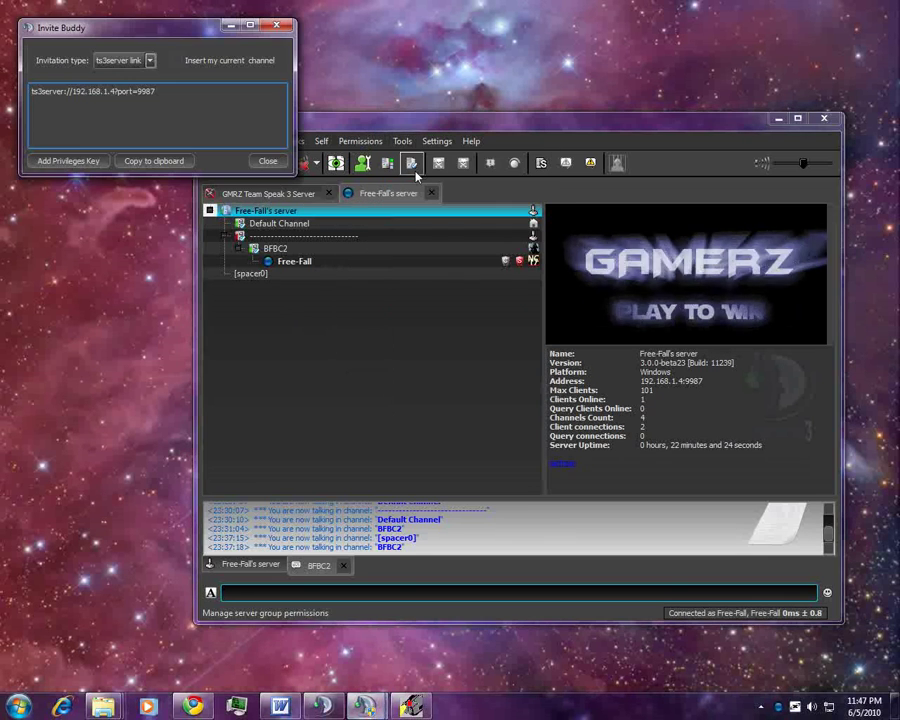
drag(231, 104, 30, 91)
click(72, 160)
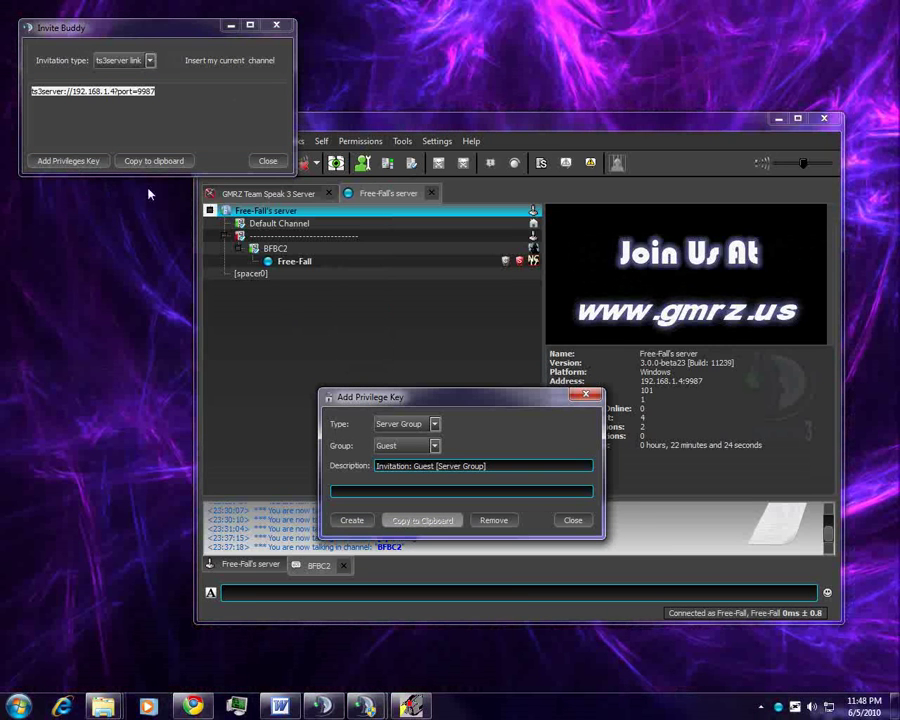
click(532, 456)
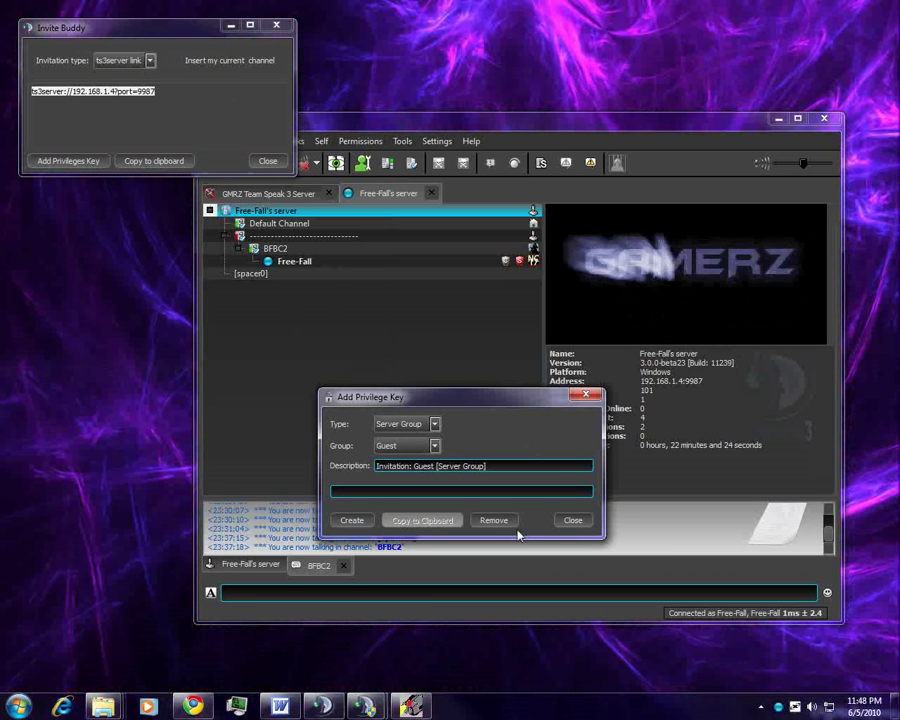
click(573, 520)
click(268, 160)
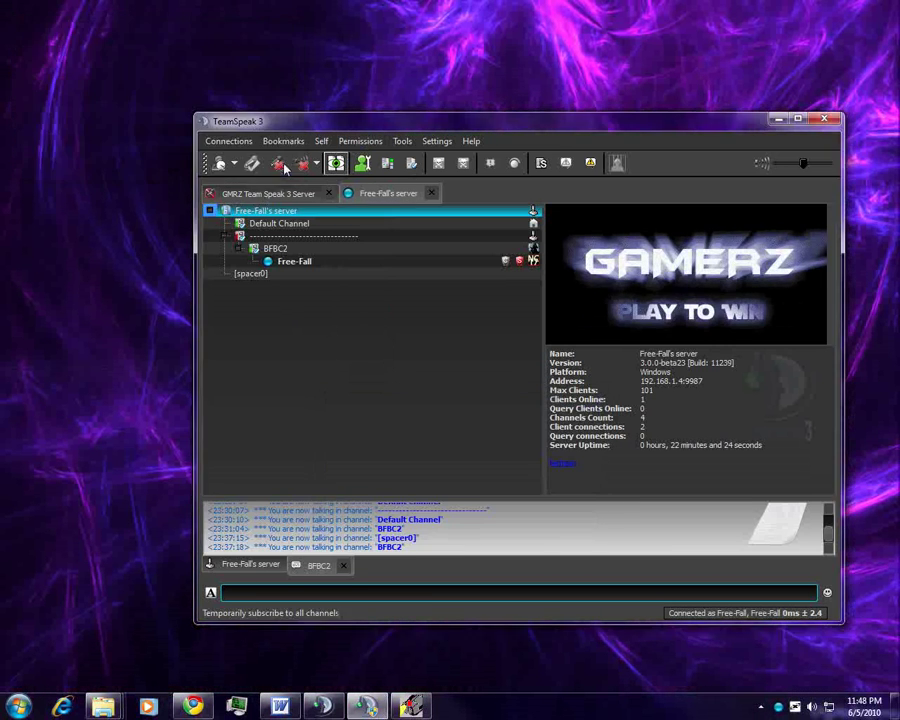
Step: Look over the permission and bookmark commands, and view the GMRZ Team Speak 3 Server's channels before returning to the home server
click(360, 141)
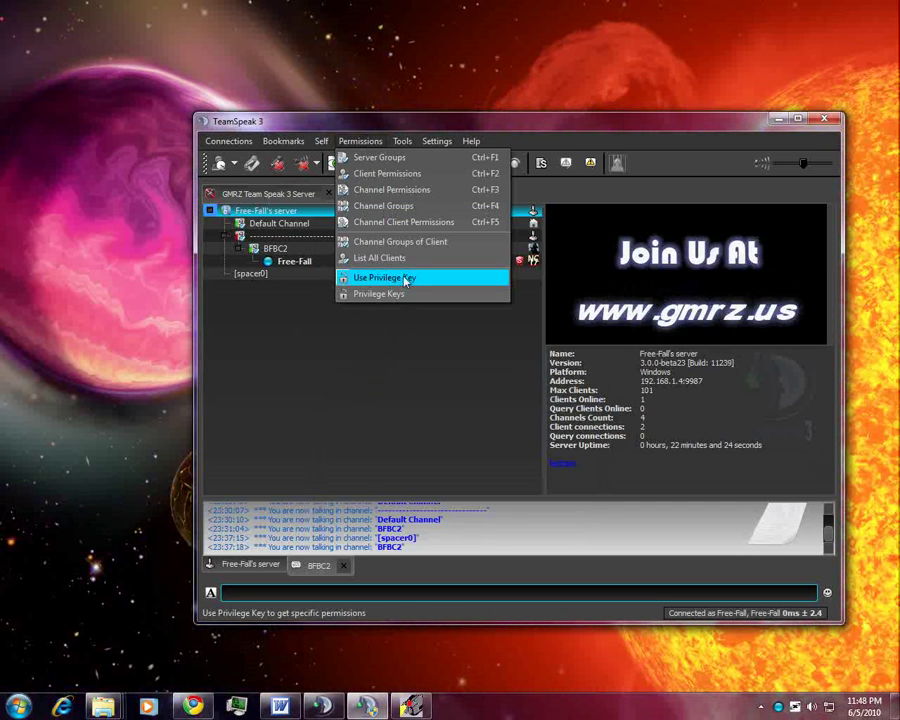
click(419, 349)
click(321, 141)
mouse_move(299, 143)
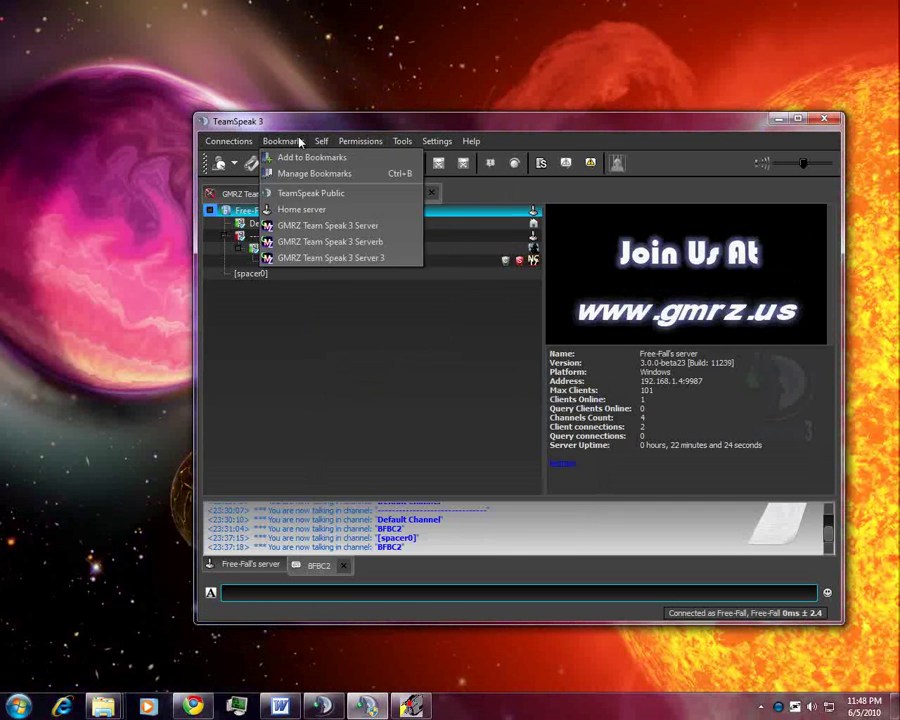
click(408, 368)
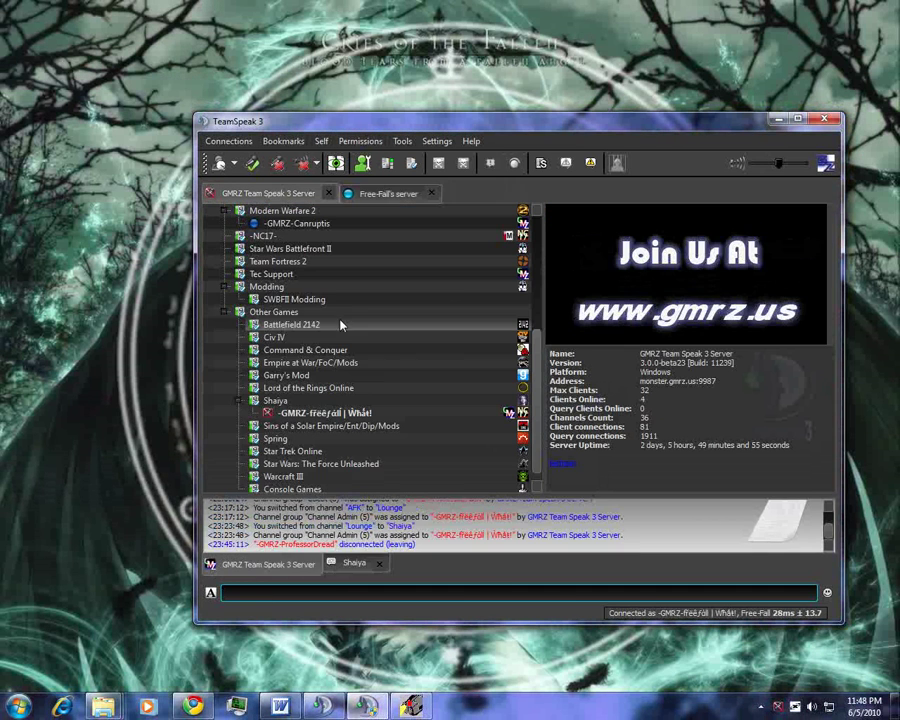
click(401, 199)
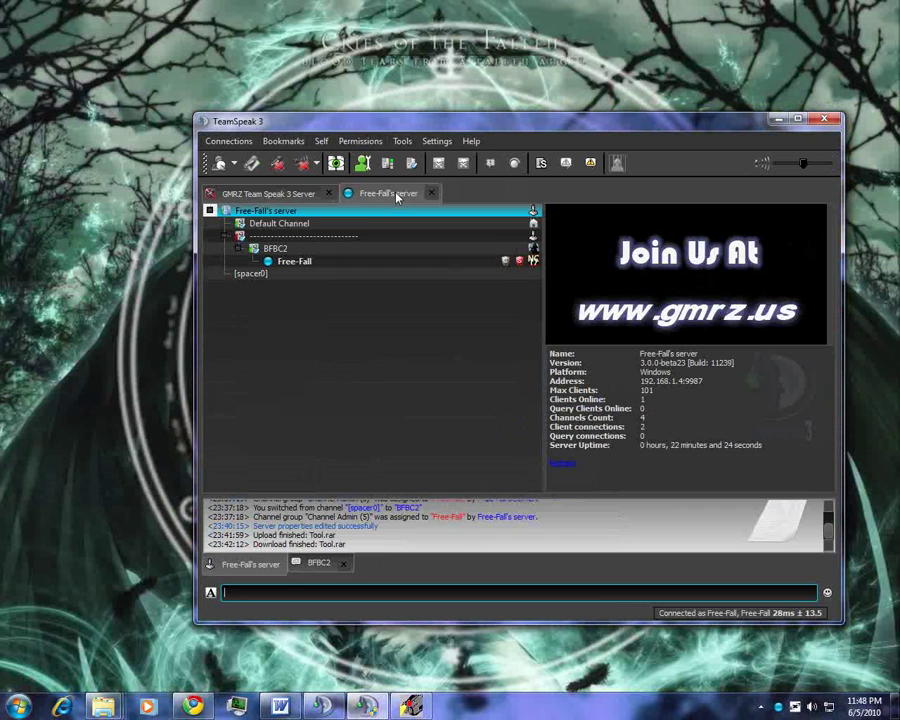
Step: View the BFBC2 channel's chat log and details, and open the channel's file browser
click(296, 563)
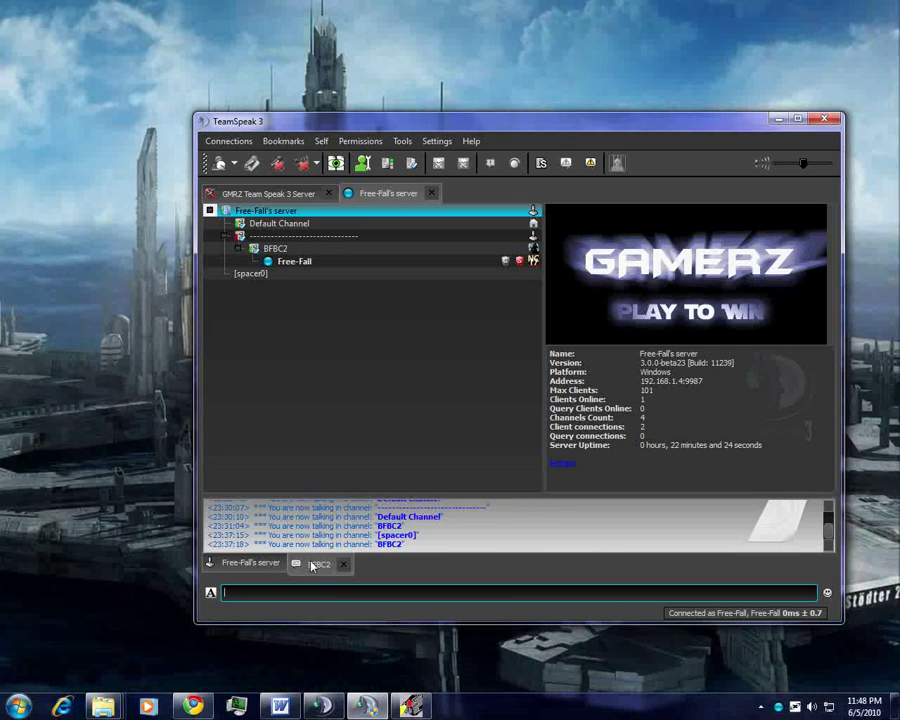
click(430, 251)
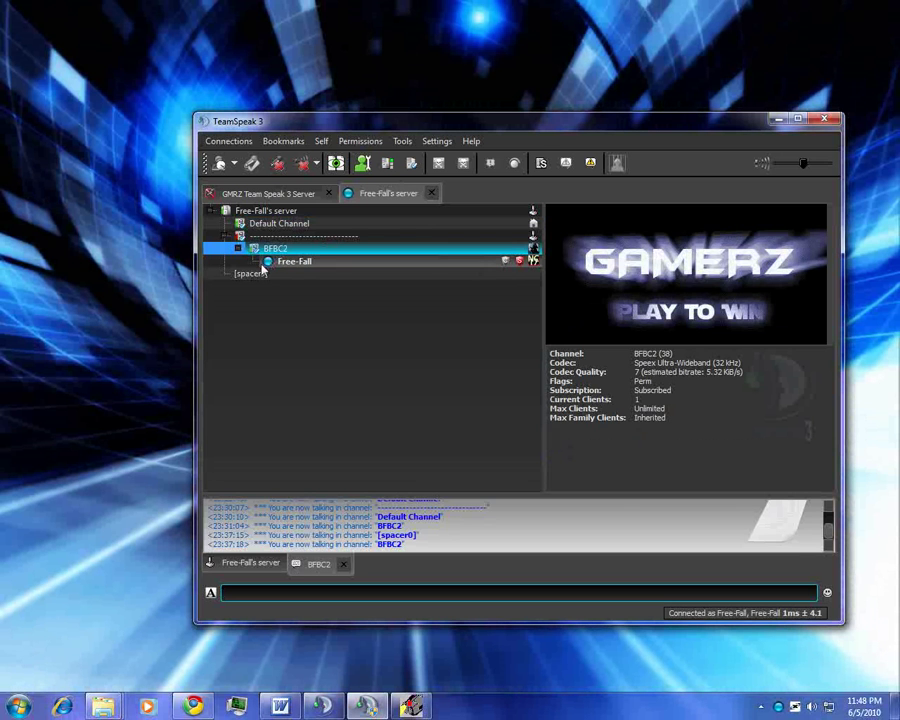
right_click(277, 250)
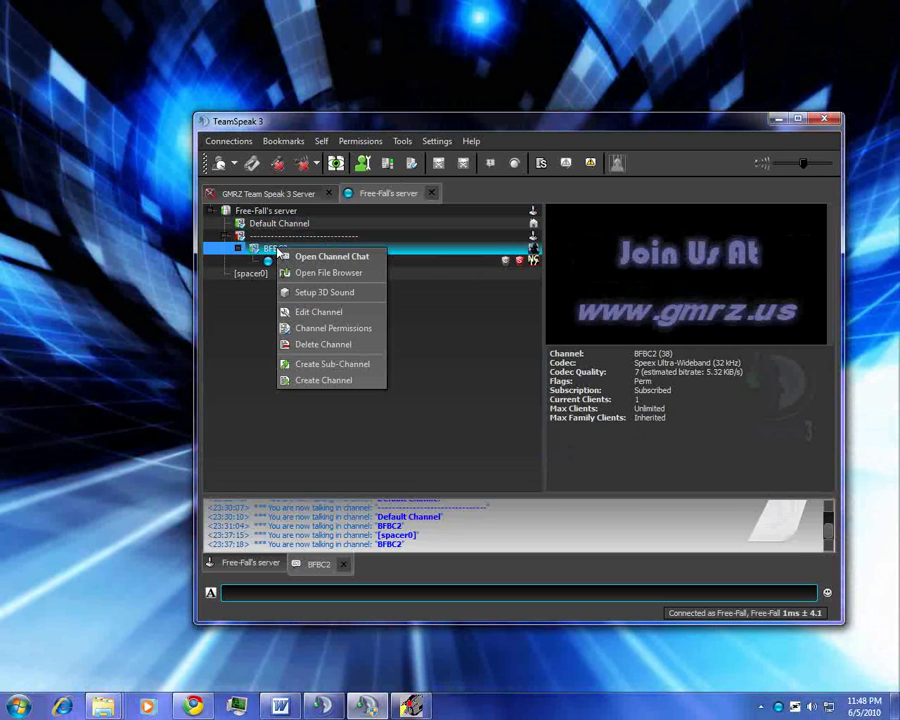
click(329, 273)
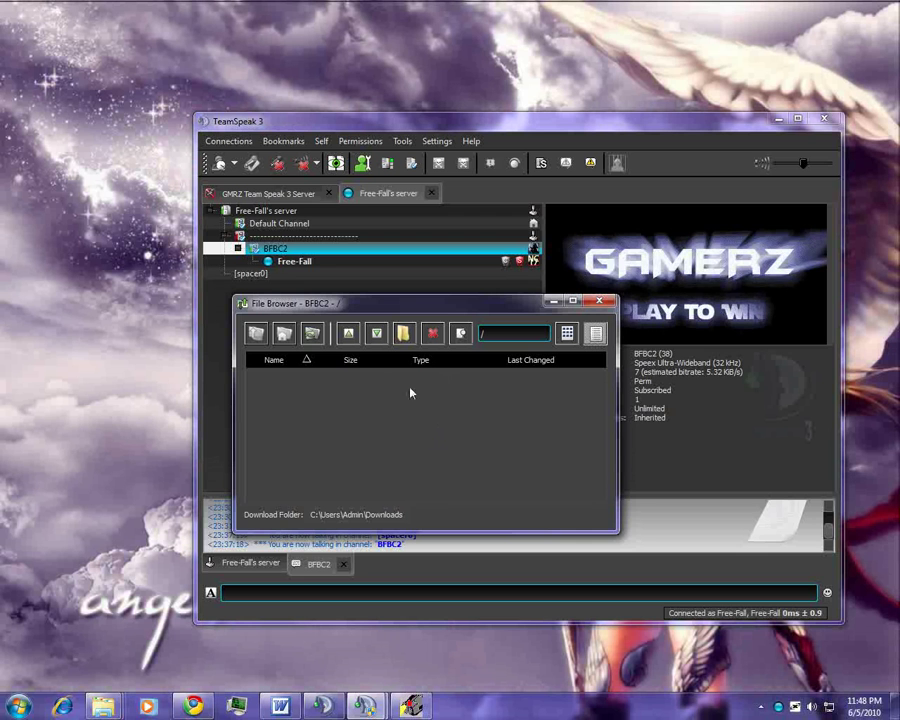
Step: Create two folders named Junk and adsf in the BFBC2 channel's file storage
click(403, 334)
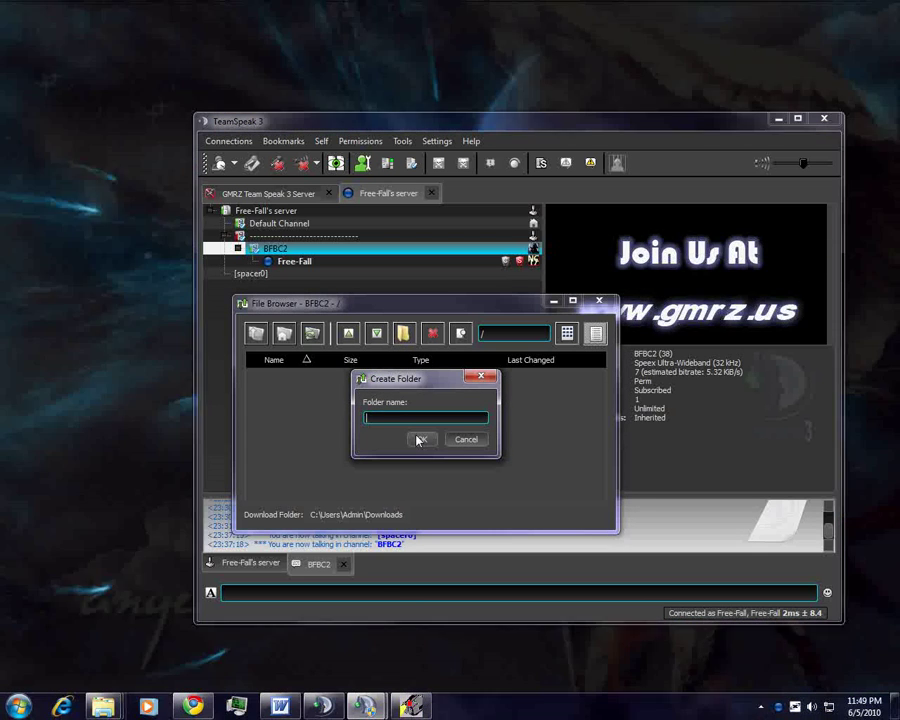
text(Junk)
click(420, 440)
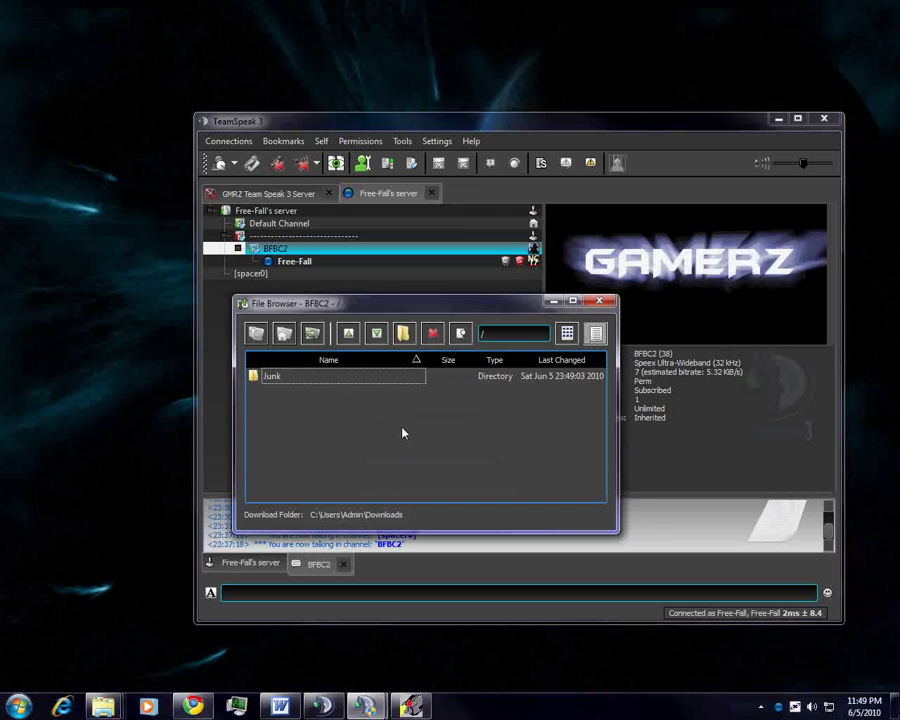
click(403, 333)
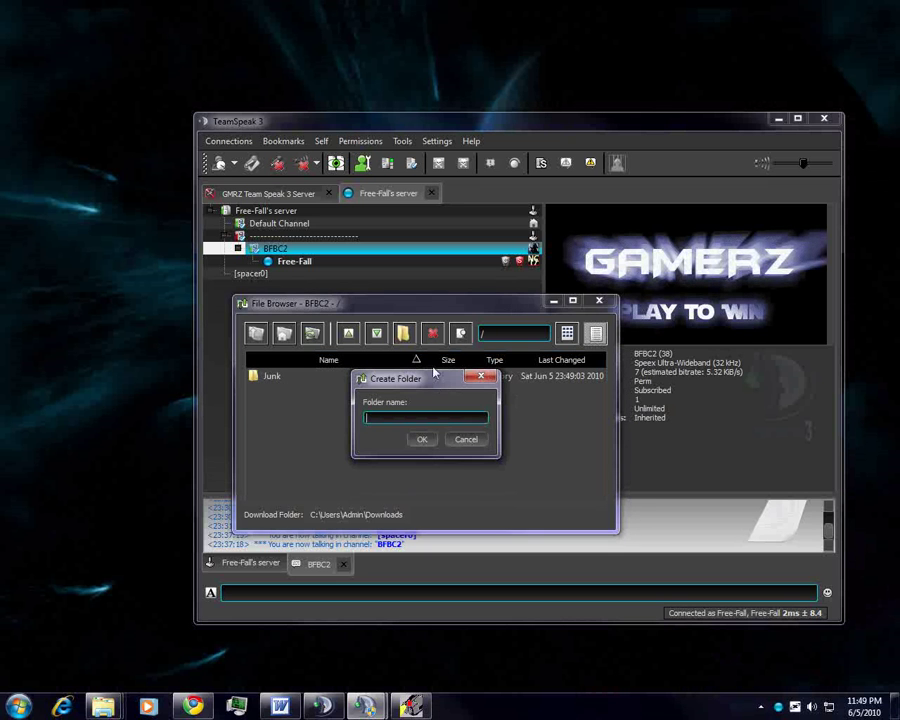
text(adsf)
click(424, 445)
click(361, 379)
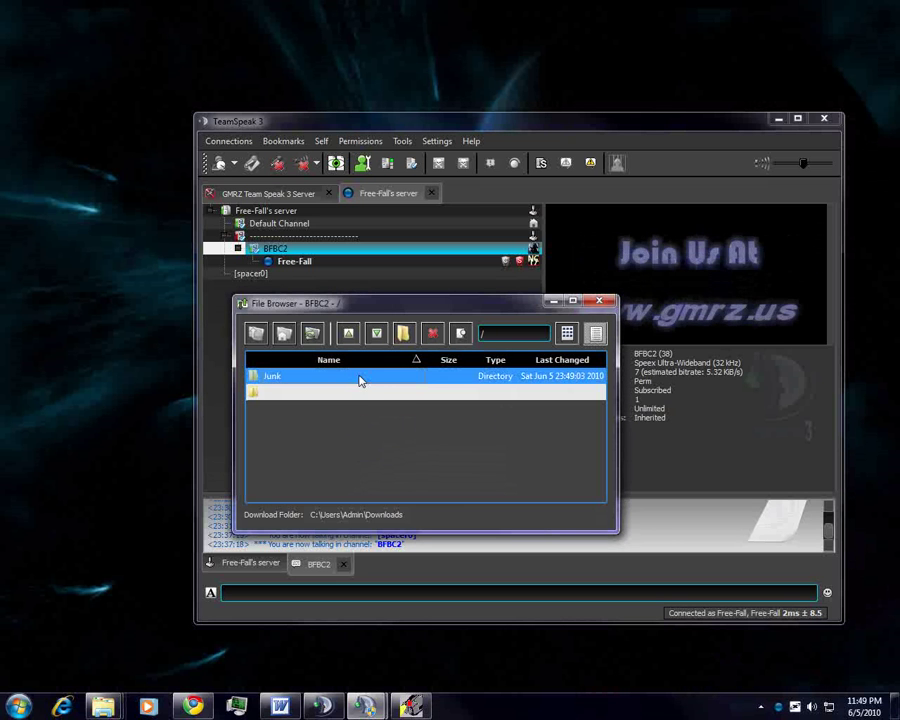
click(454, 394)
Step: Upload the Tool archive from the local Tool folder into the channel's Junk folder
double_click(326, 380)
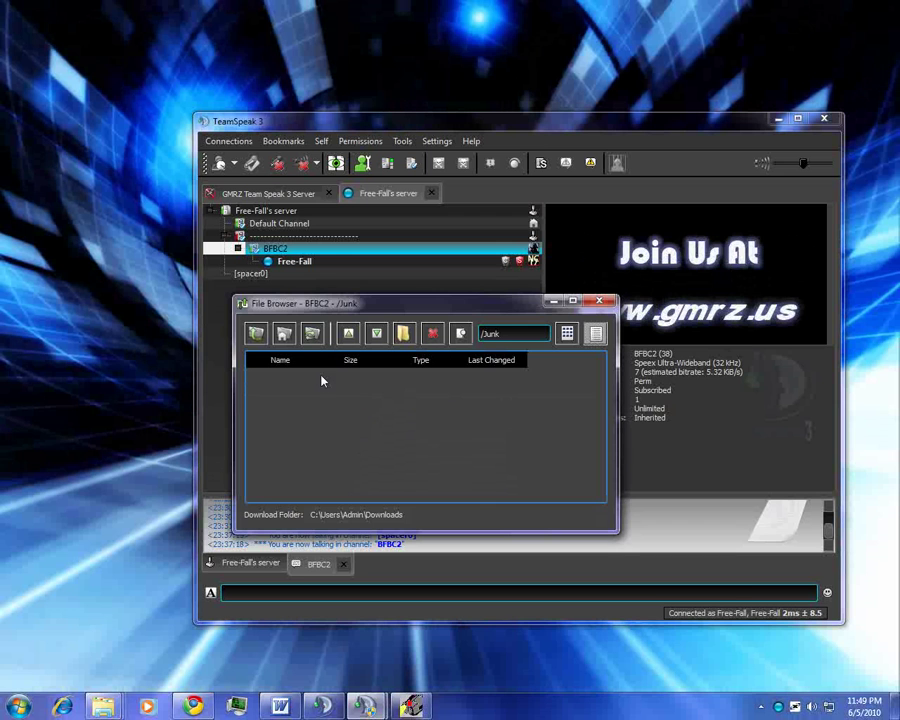
right_click(373, 427)
click(414, 427)
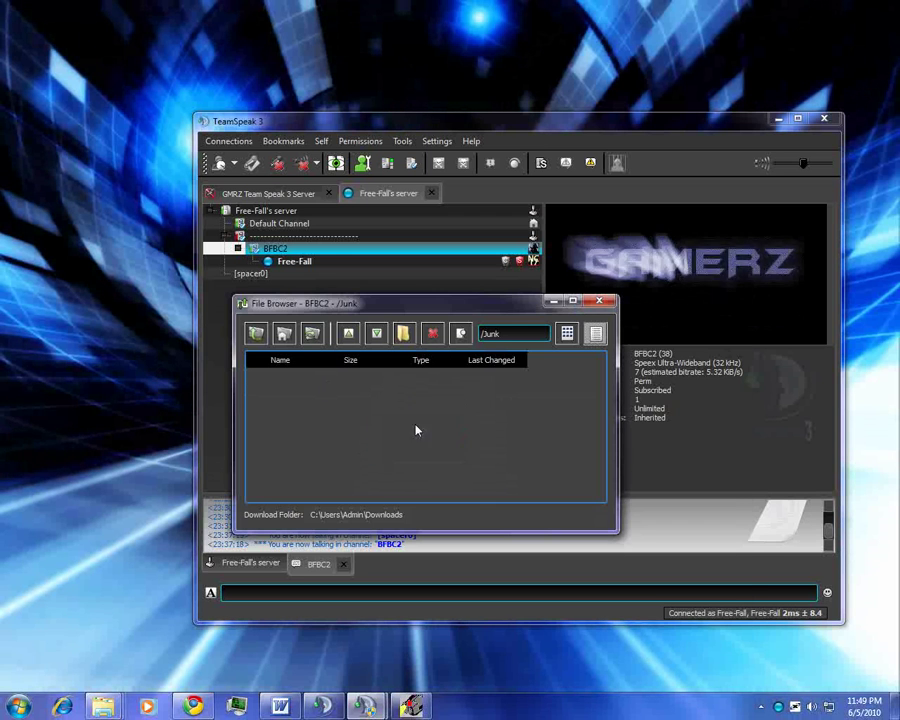
click(450, 544)
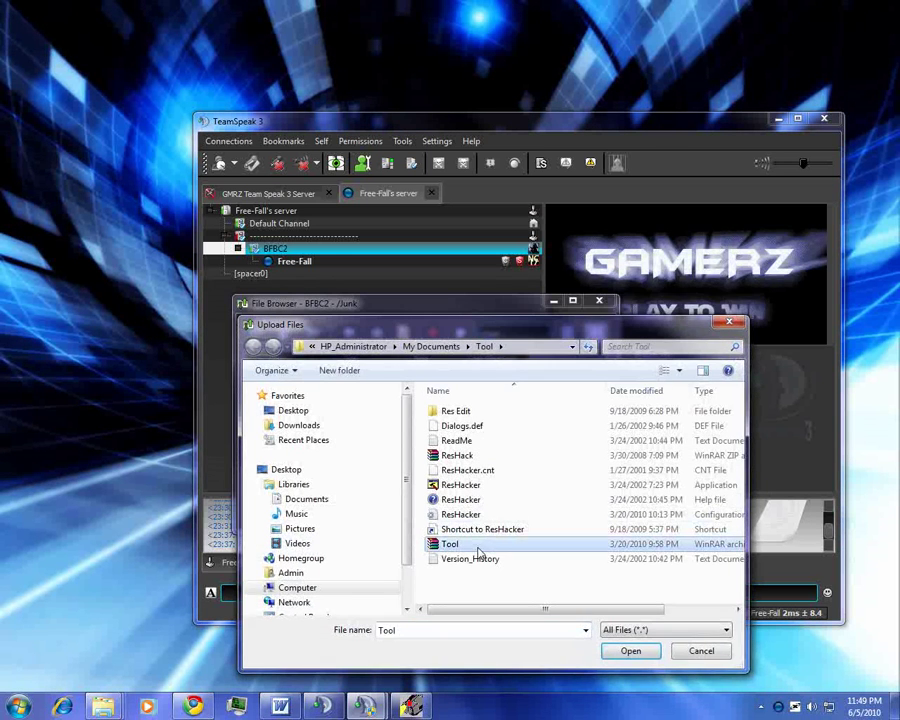
click(630, 655)
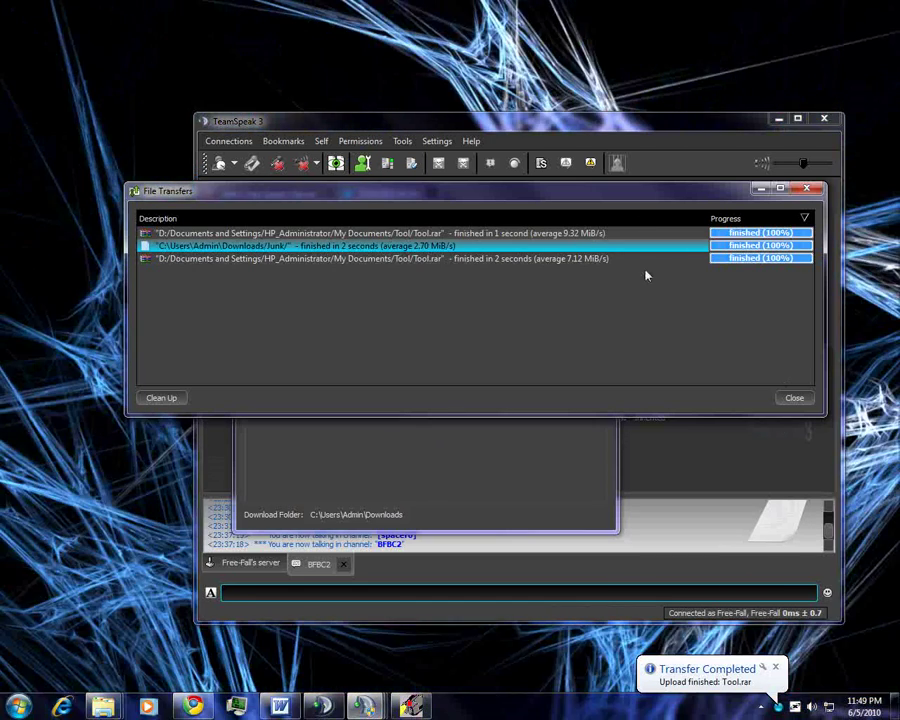
Step: Examine the contents of the Junk and adsf folders, and return to the channel's root folder
click(508, 453)
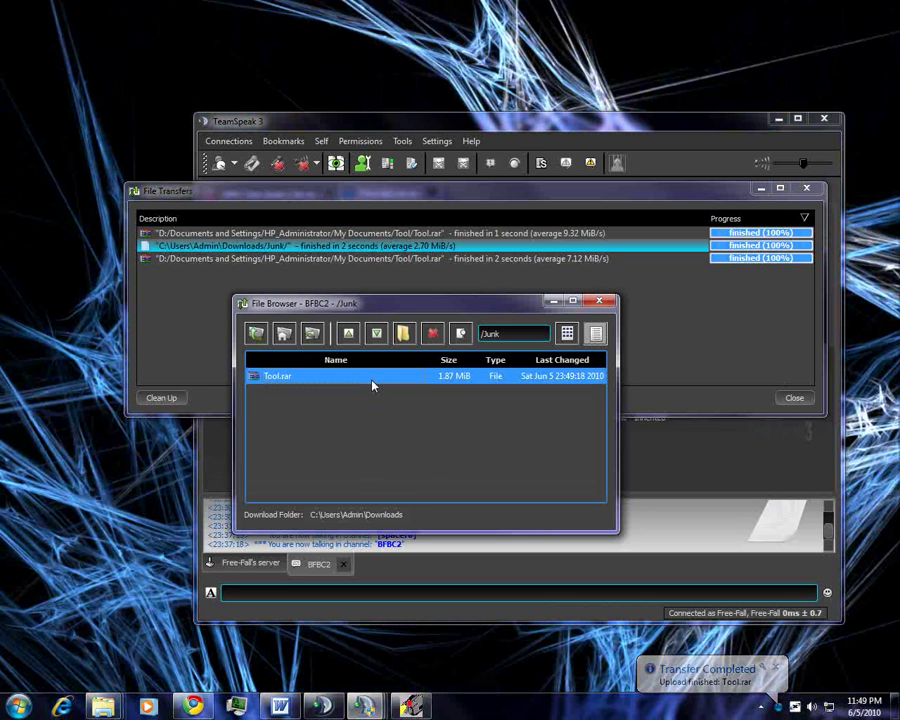
click(256, 333)
double_click(292, 376)
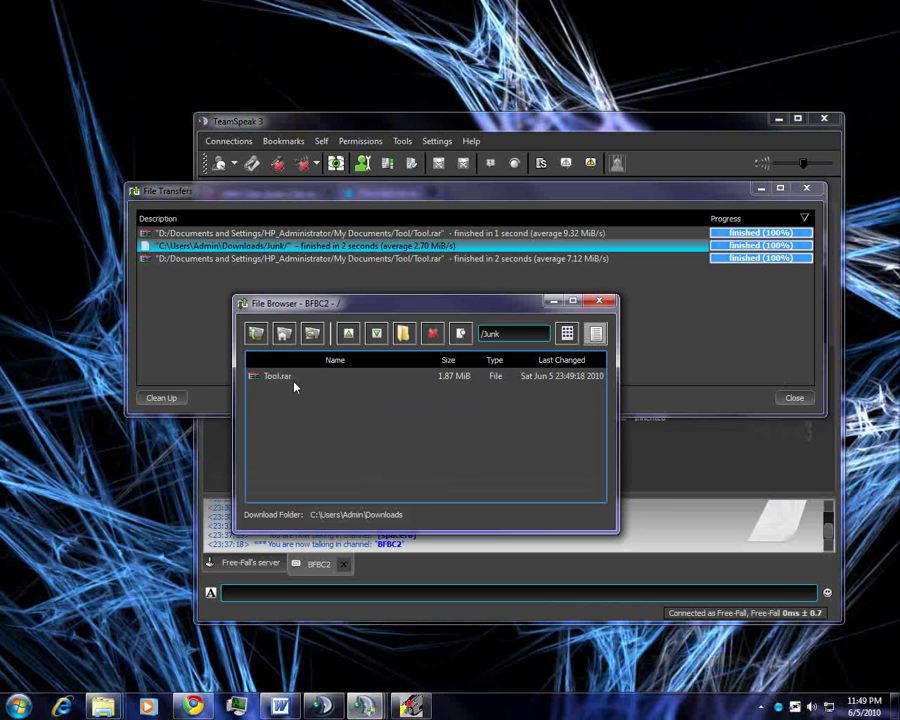
click(256, 333)
double_click(303, 396)
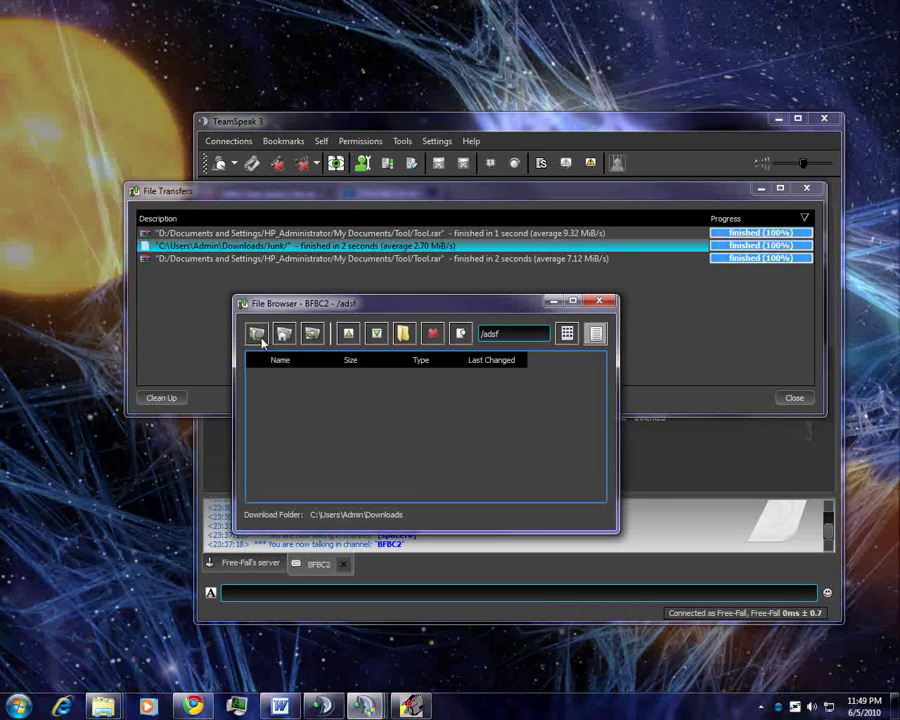
click(261, 341)
click(294, 382)
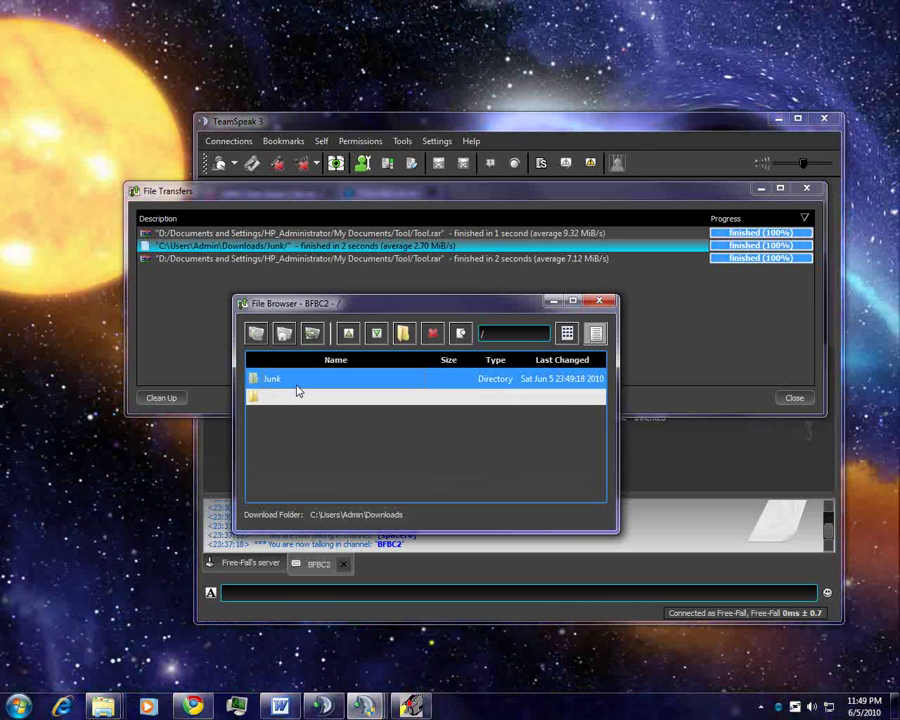
Step: Download Tool.rar from the Junk folder and close the file transfer list
double_click(290, 378)
double_click(284, 378)
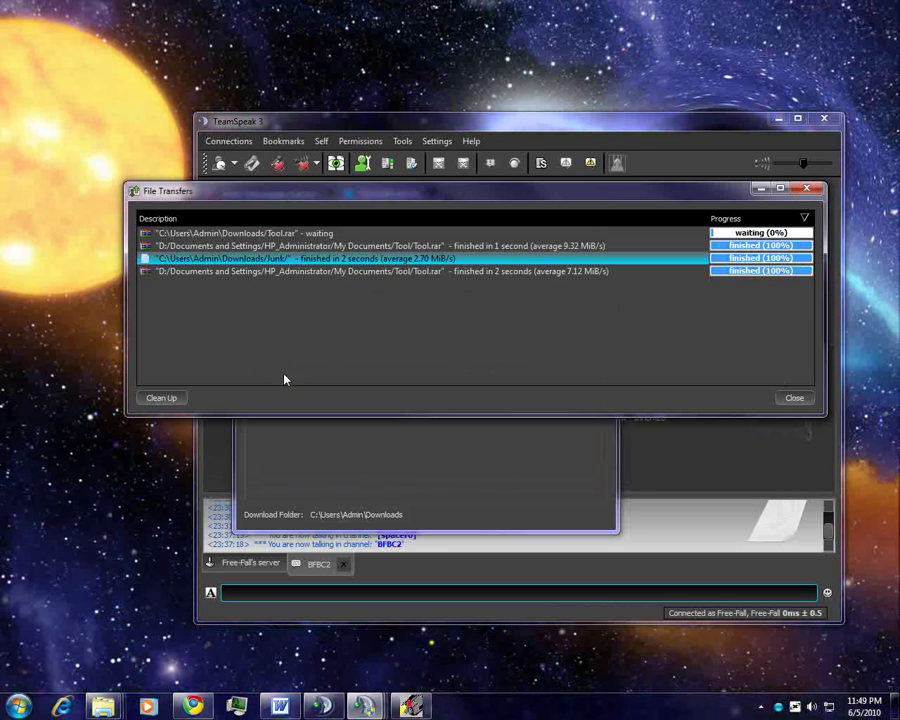
click(797, 400)
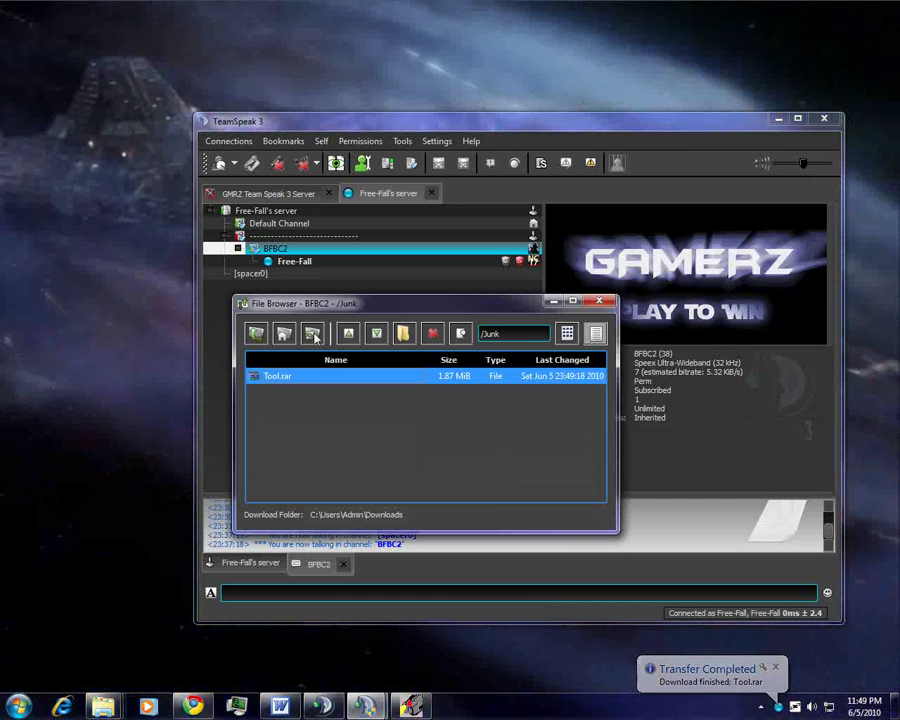
click(314, 338)
click(698, 649)
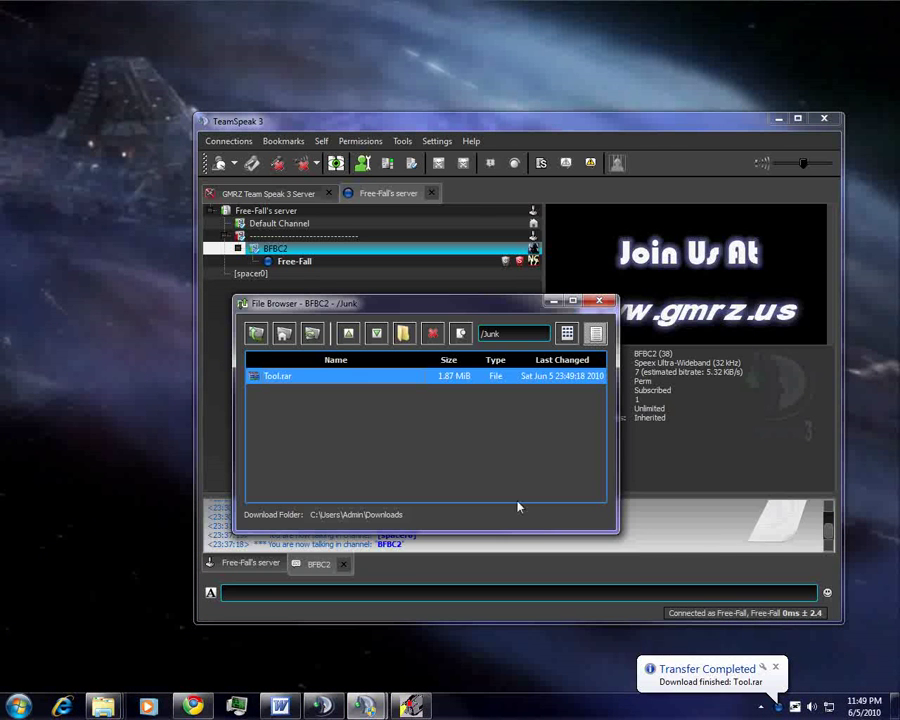
Step: Delete both the Junk and adsf folders from the channel's root folder
click(268, 337)
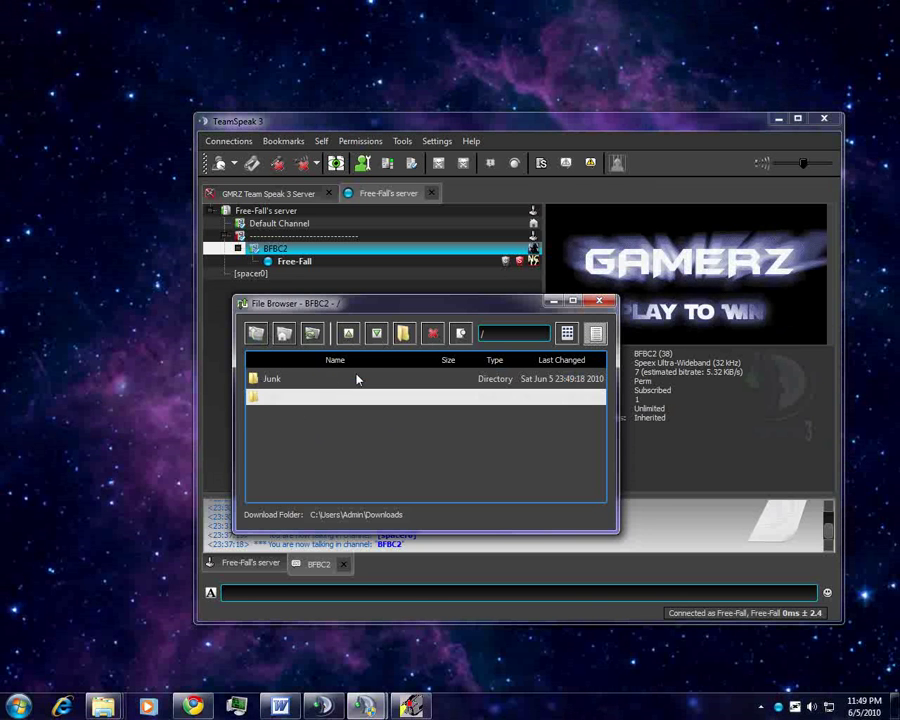
click(357, 378)
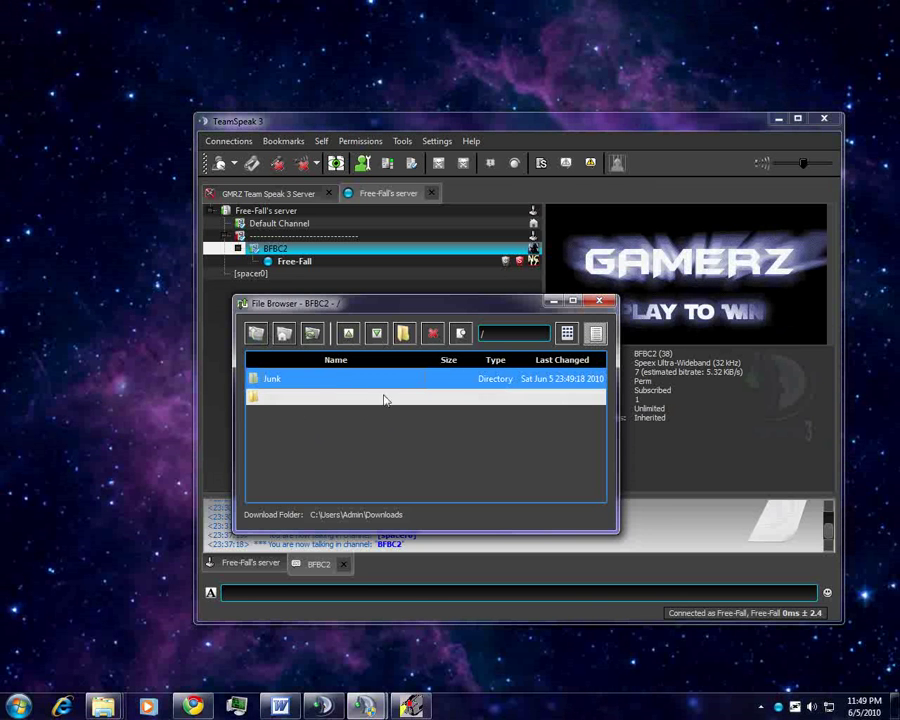
ctrl+click(394, 396)
click(432, 333)
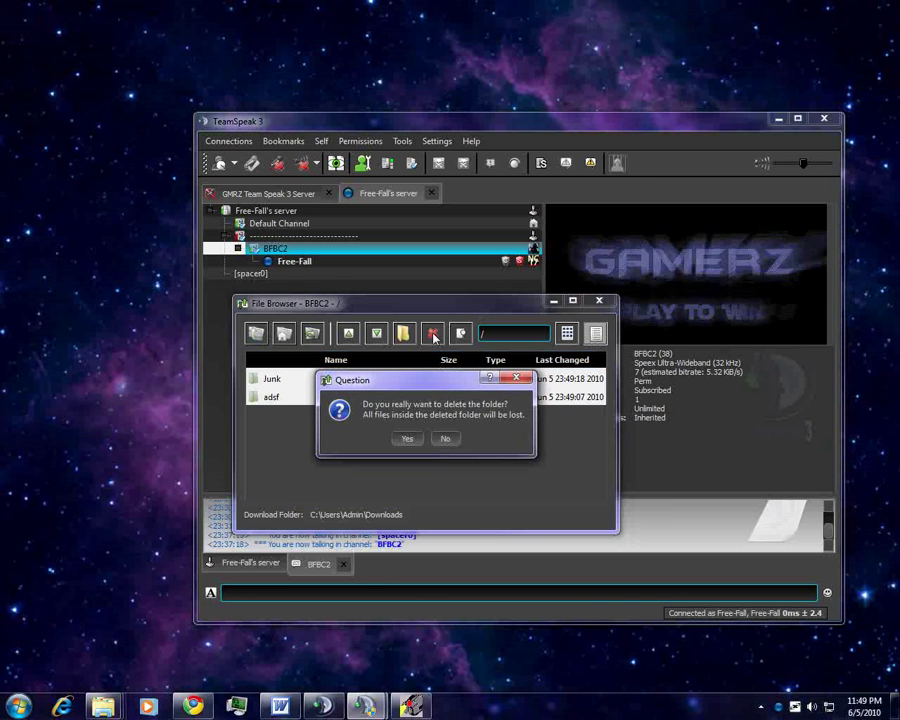
click(406, 439)
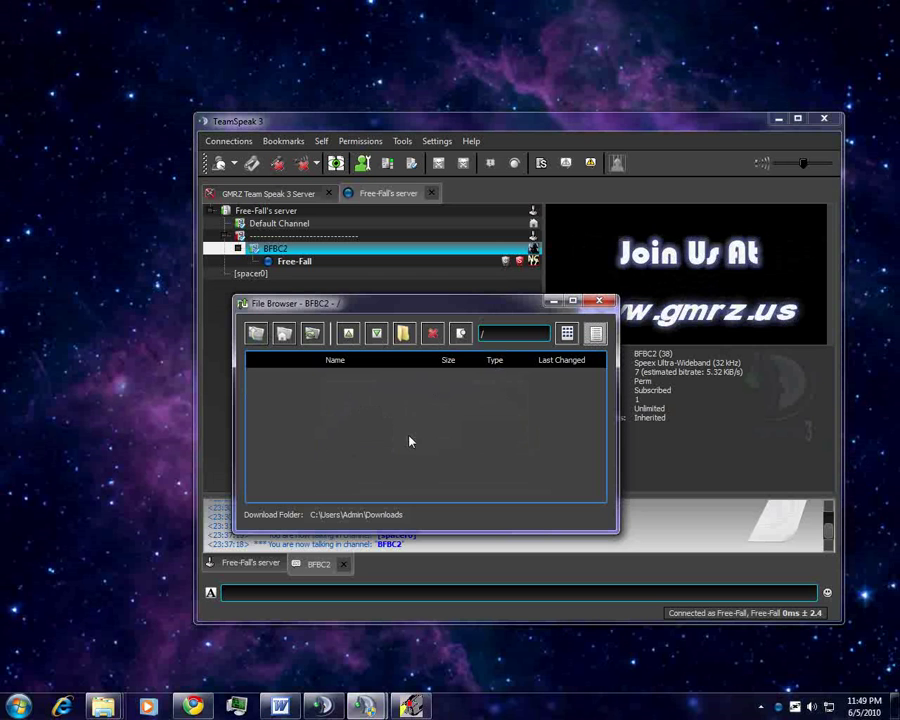
Step: Switch the channel's file browser to icon view and close it
click(460, 334)
click(567, 333)
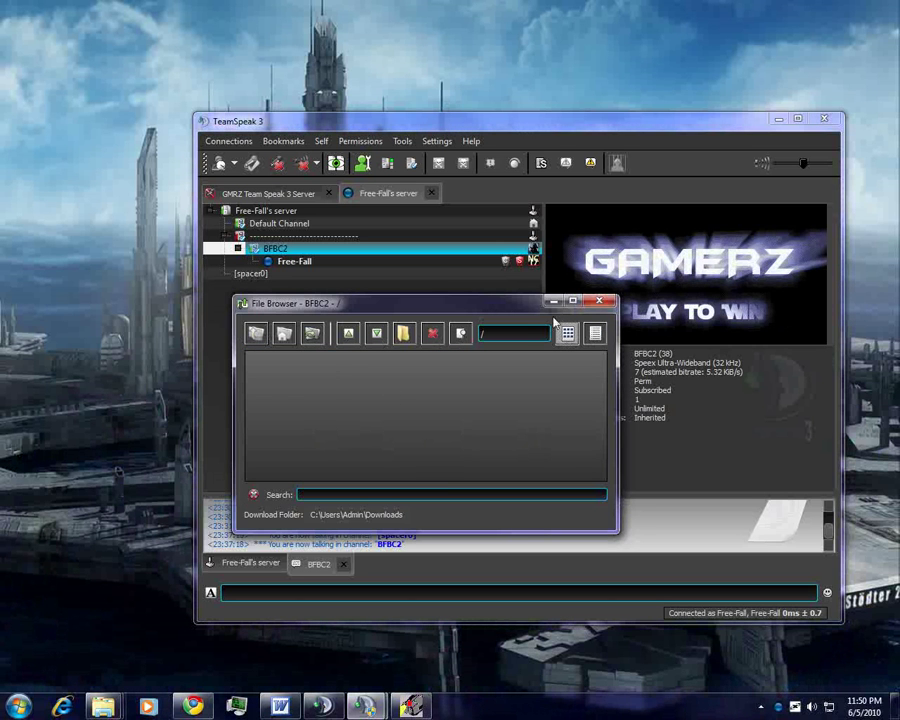
click(599, 303)
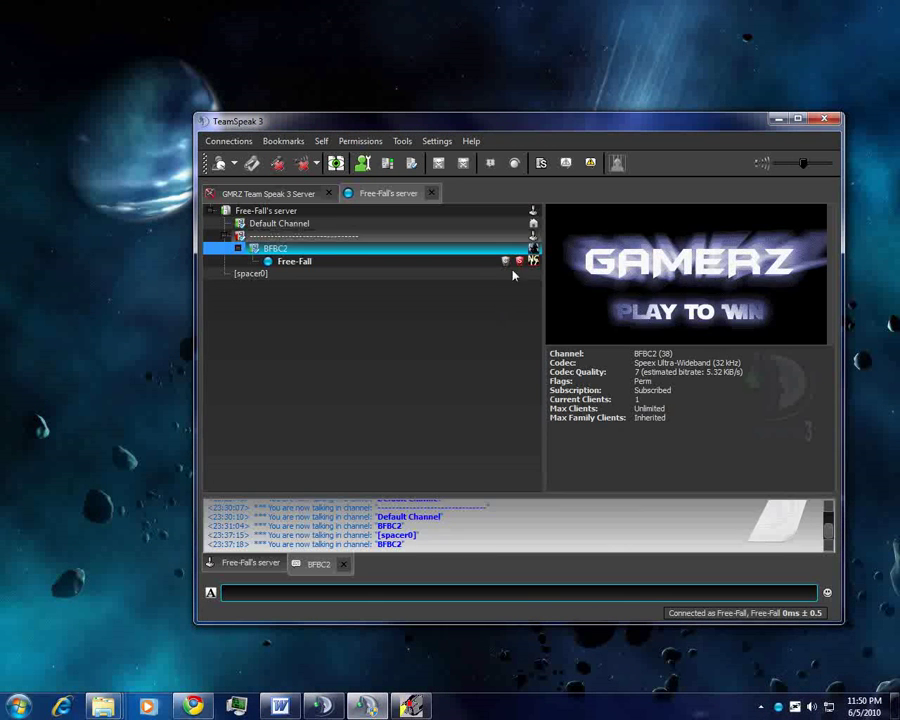
Step: View the home server's buddy invitation link and close the invitation without copying it
key(alt+p)
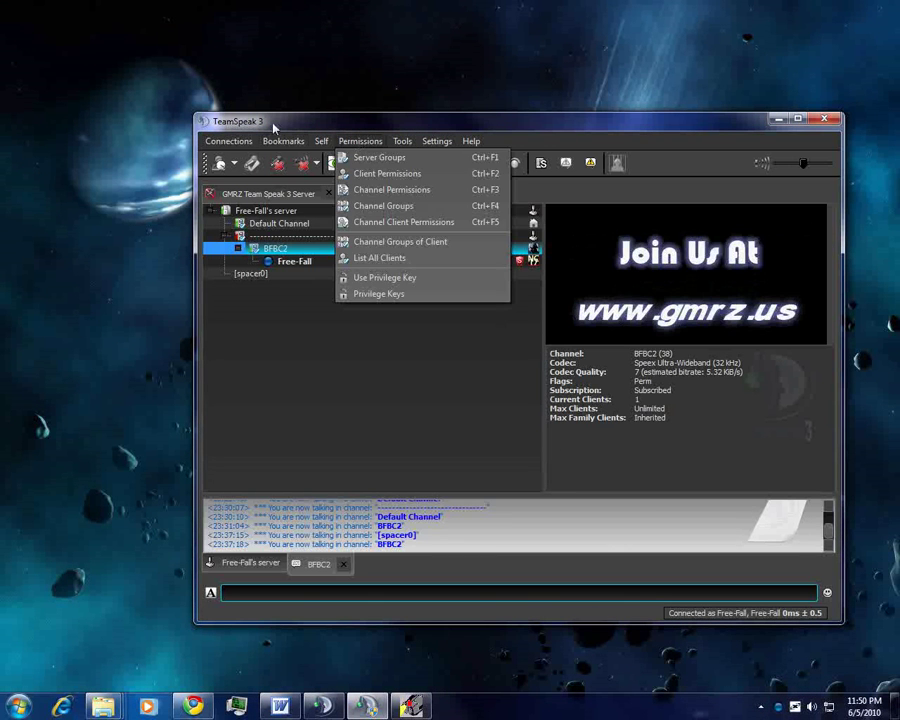
click(398, 130)
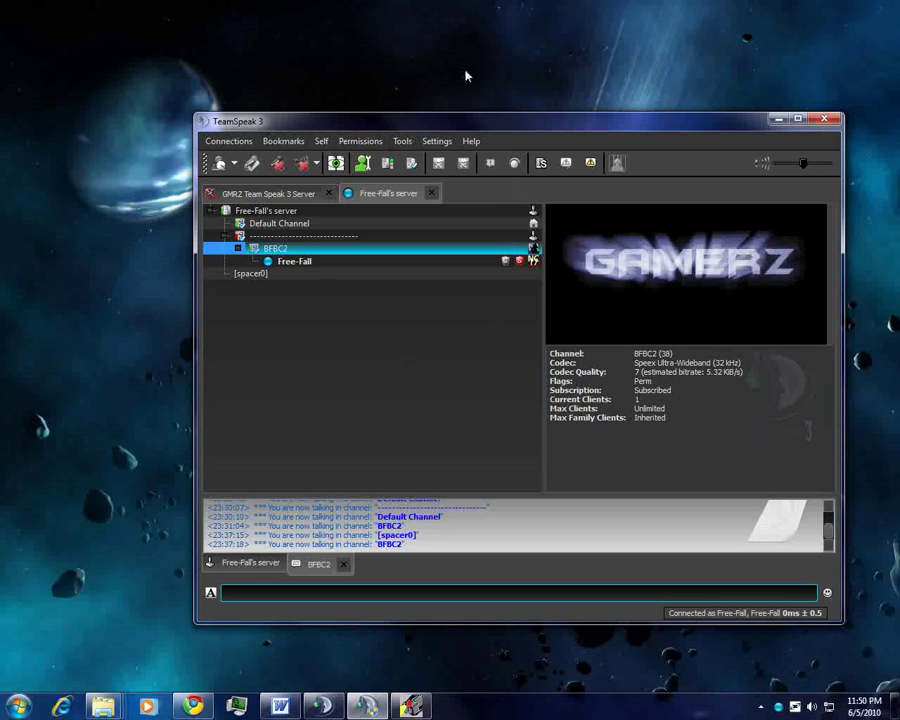
click(408, 142)
click(430, 173)
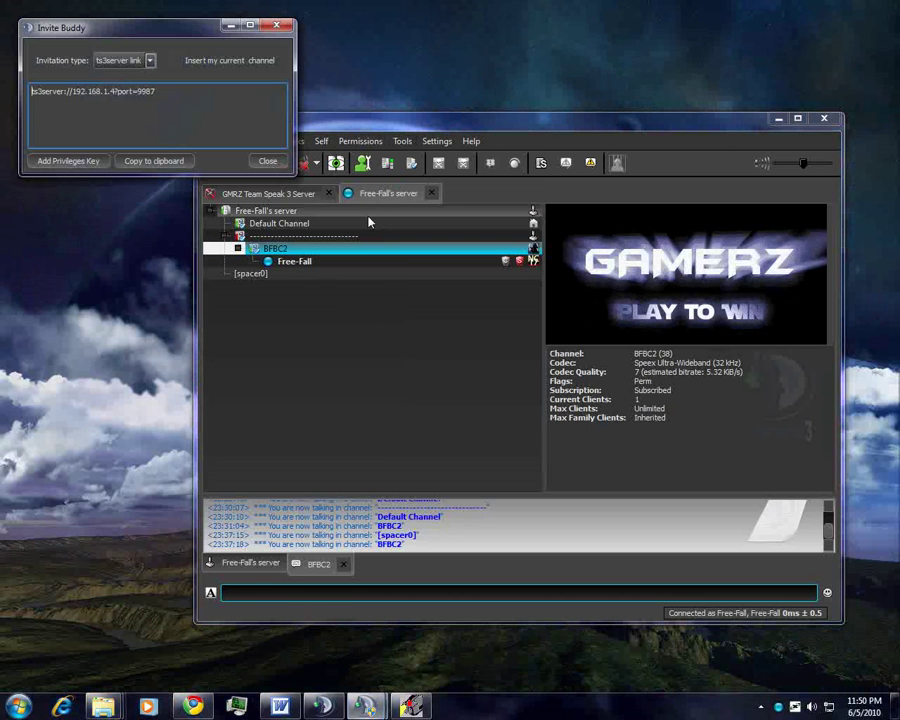
triple_click(165, 95)
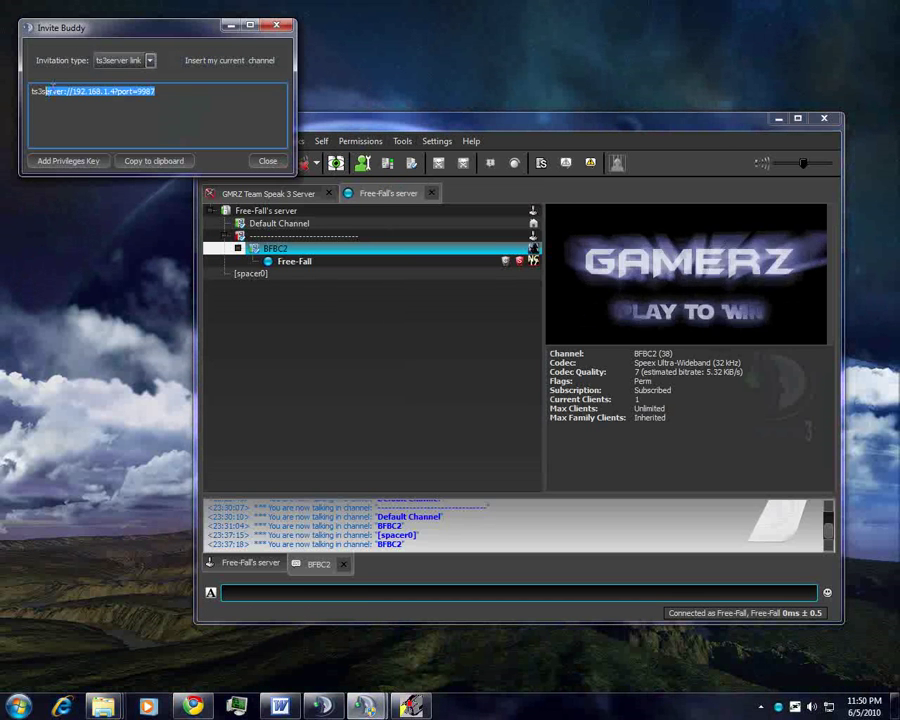
click(162, 109)
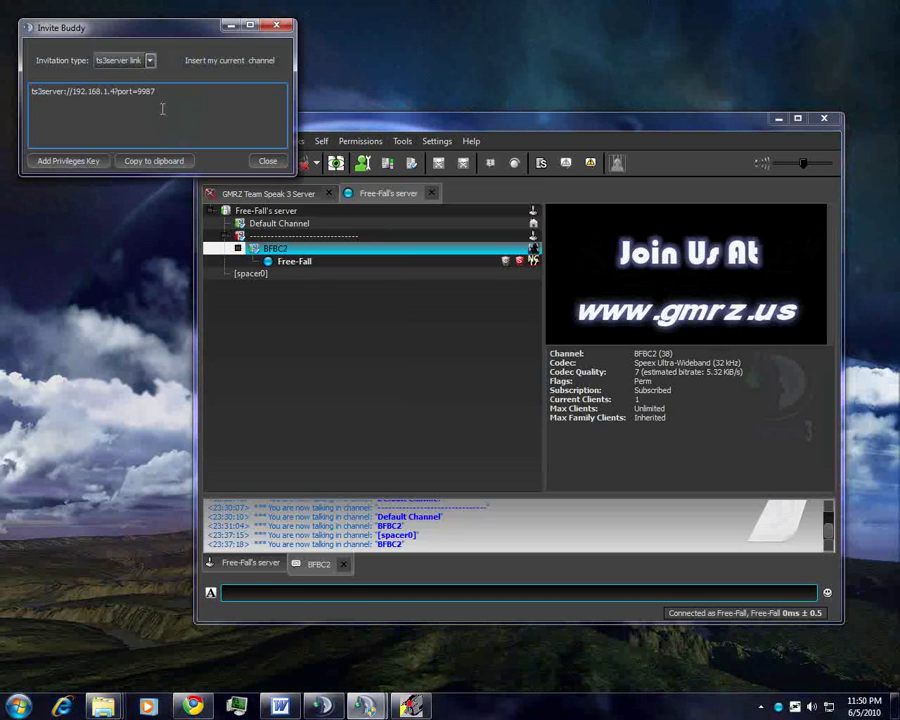
click(267, 160)
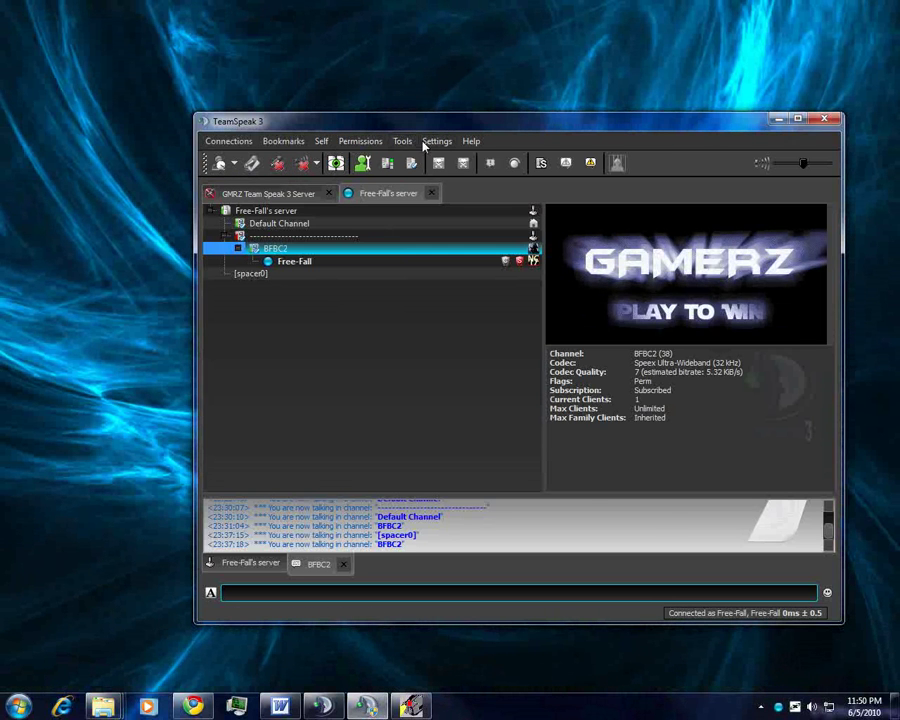
Step: View the GMRZ Team Speak 3 Server's buddy invitation link with the current channel inserted, close it, and view that server's channel list
click(272, 195)
click(402, 141)
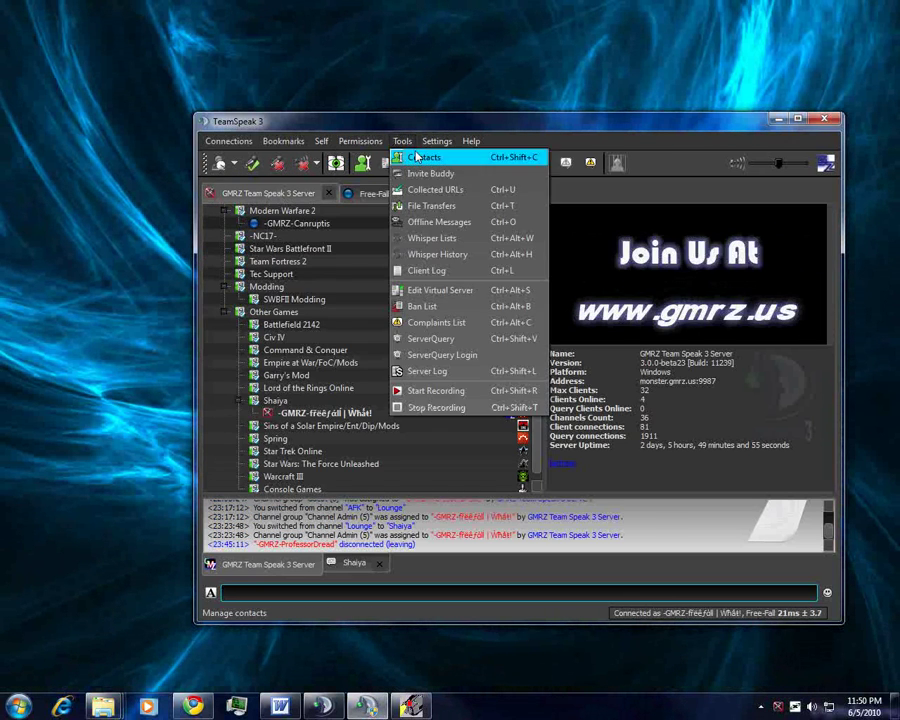
click(305, 117)
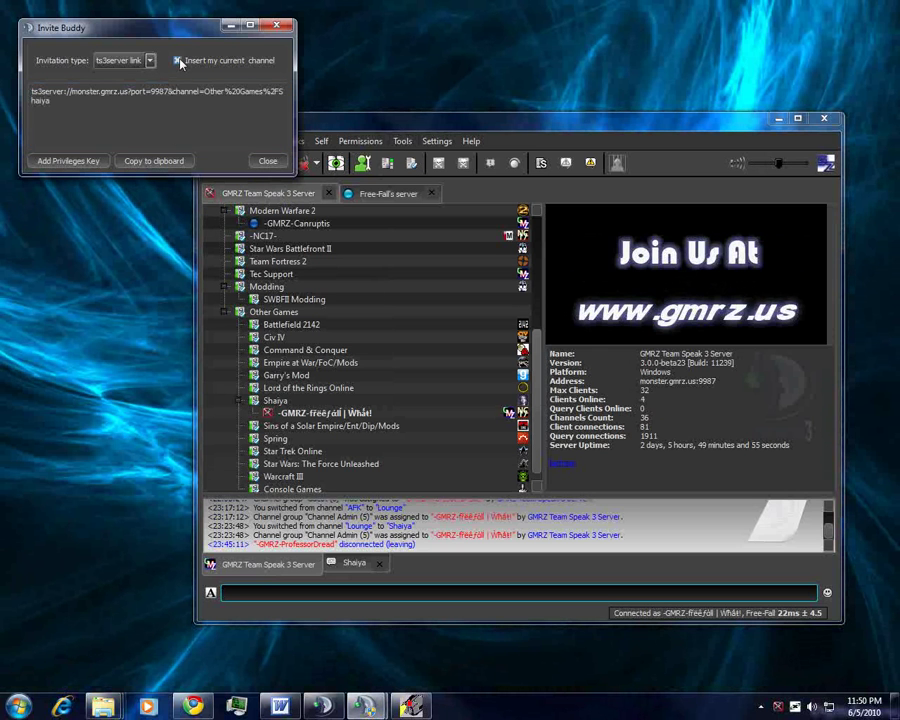
click(267, 160)
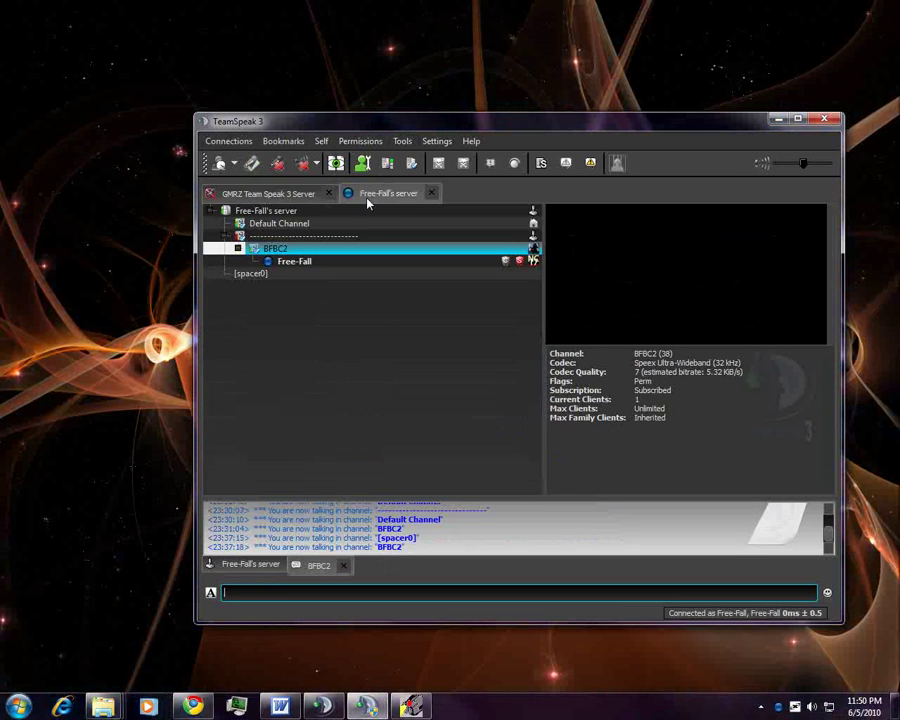
click(277, 195)
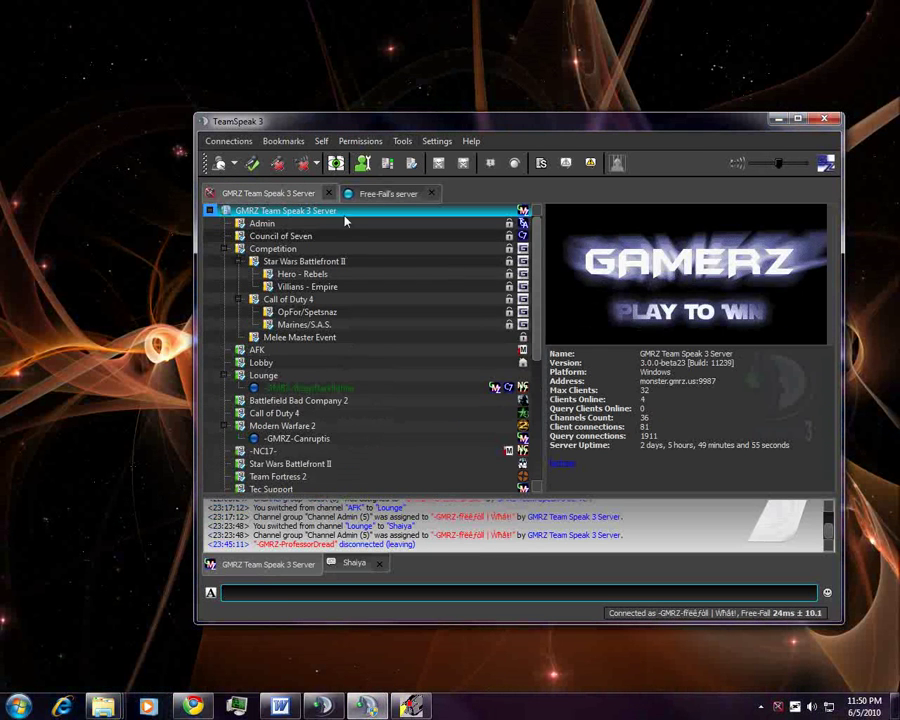
scroll(522, 397, down, 6)
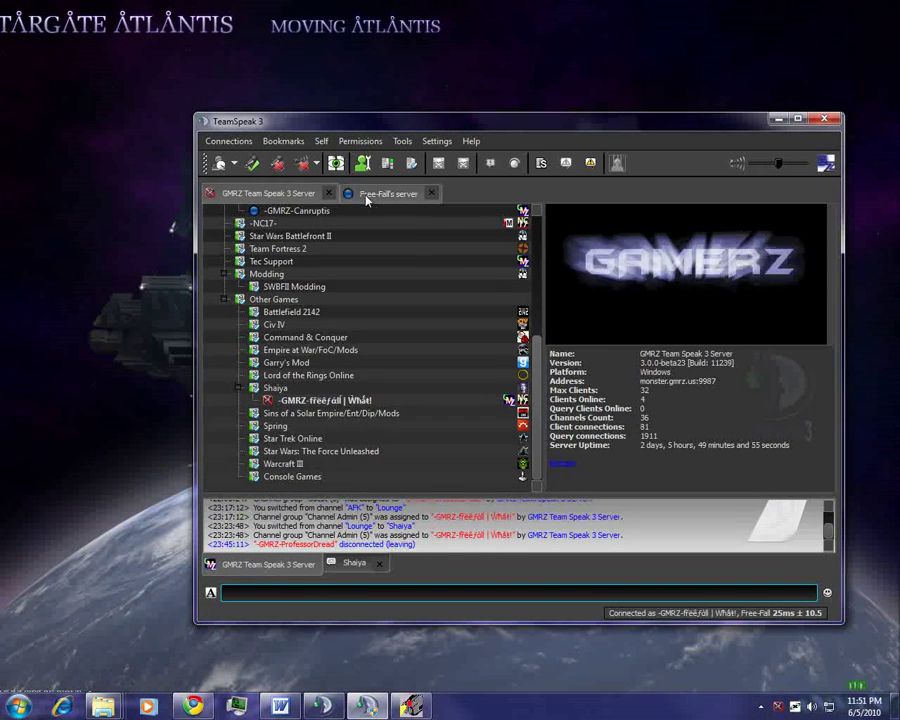
click(367, 194)
key(ctrl+Tab)
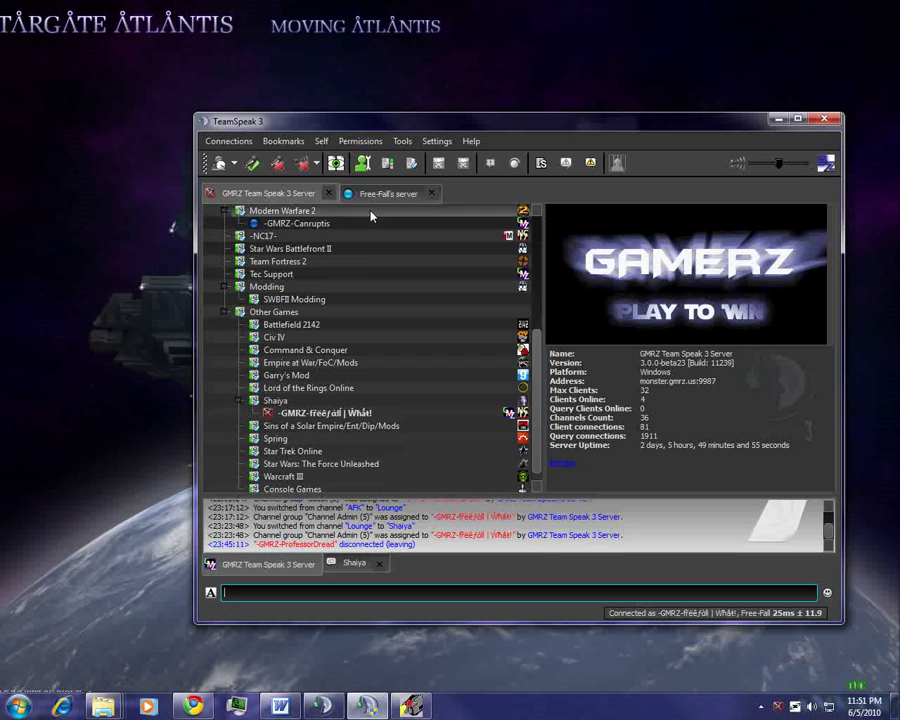
scroll(283, 248, up, 5)
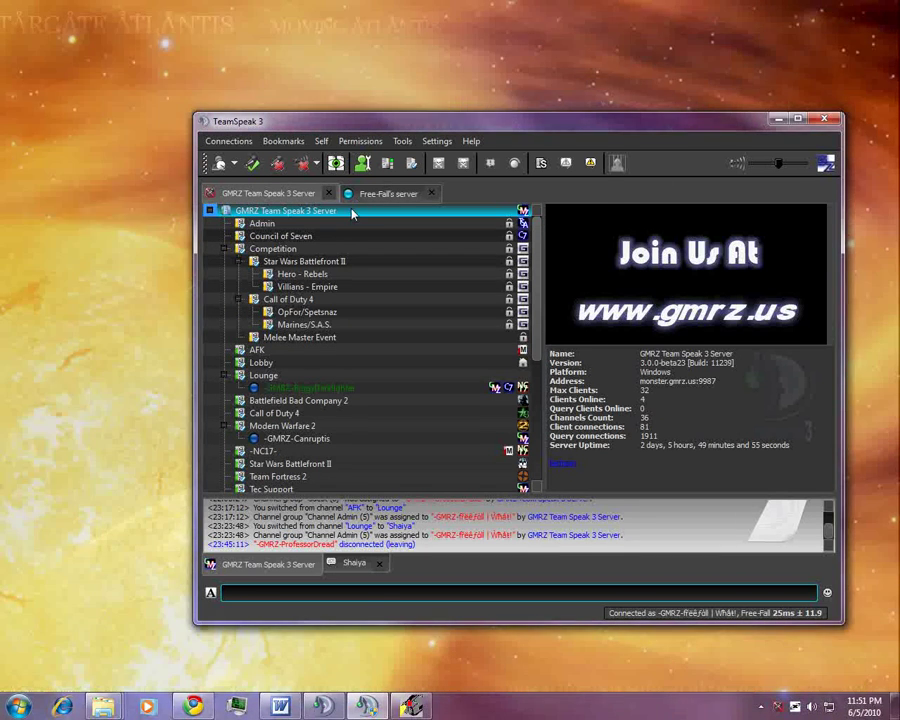
Step: View the GMRZ server's host banner and host button settings without changing them, and visit the website linked from its host button
double_click(262, 210)
click(320, 343)
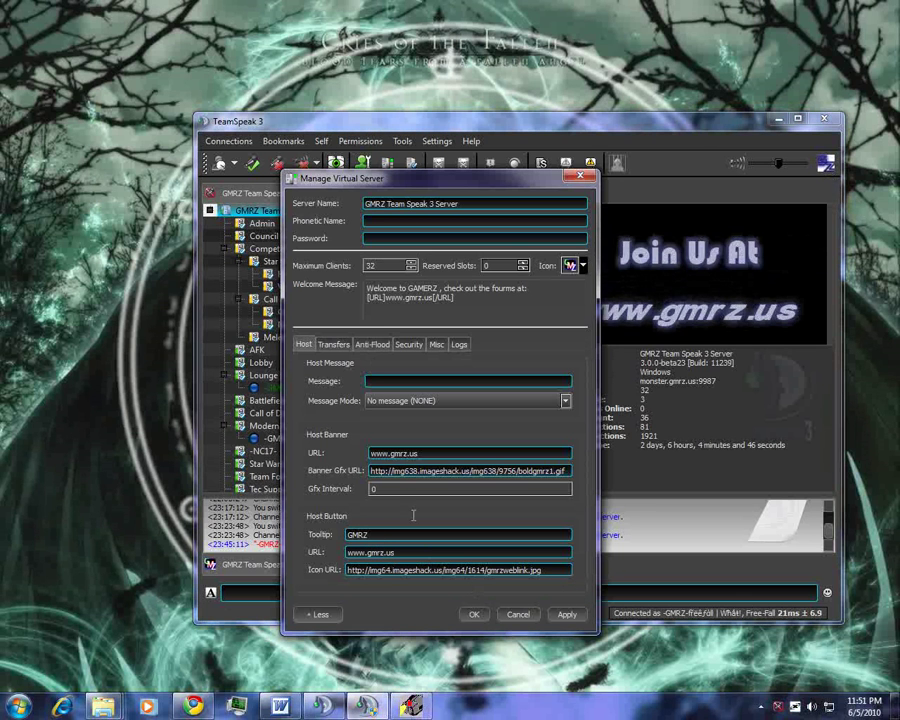
click(524, 612)
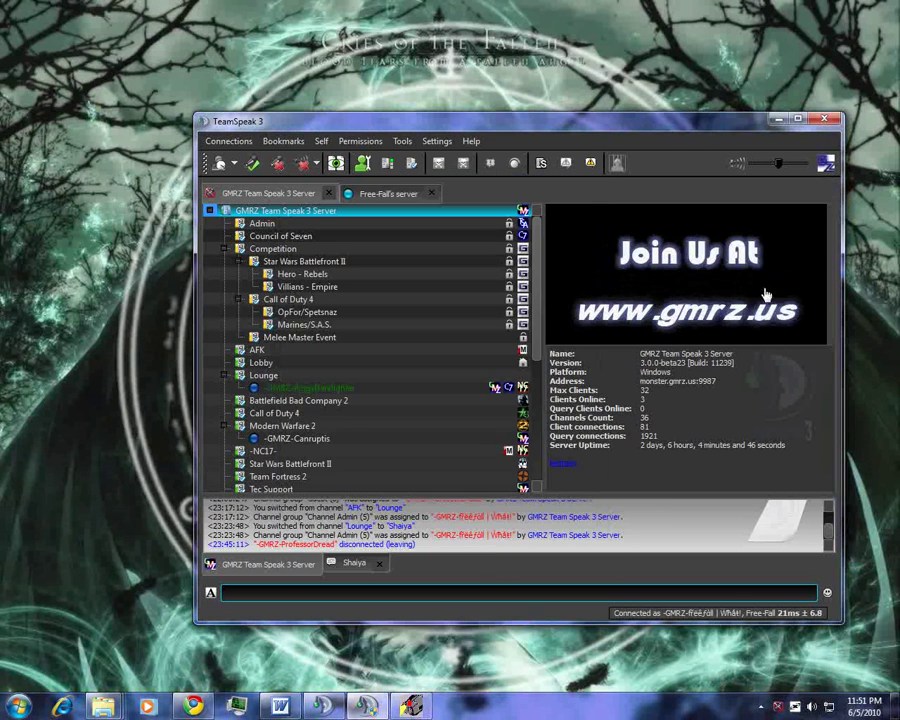
click(820, 167)
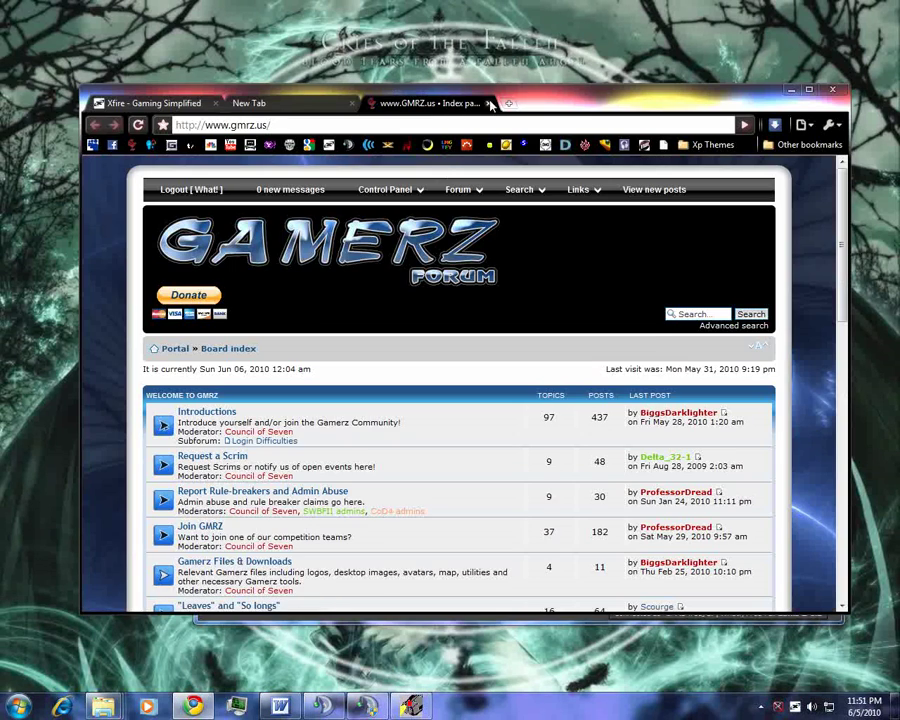
click(792, 95)
click(383, 194)
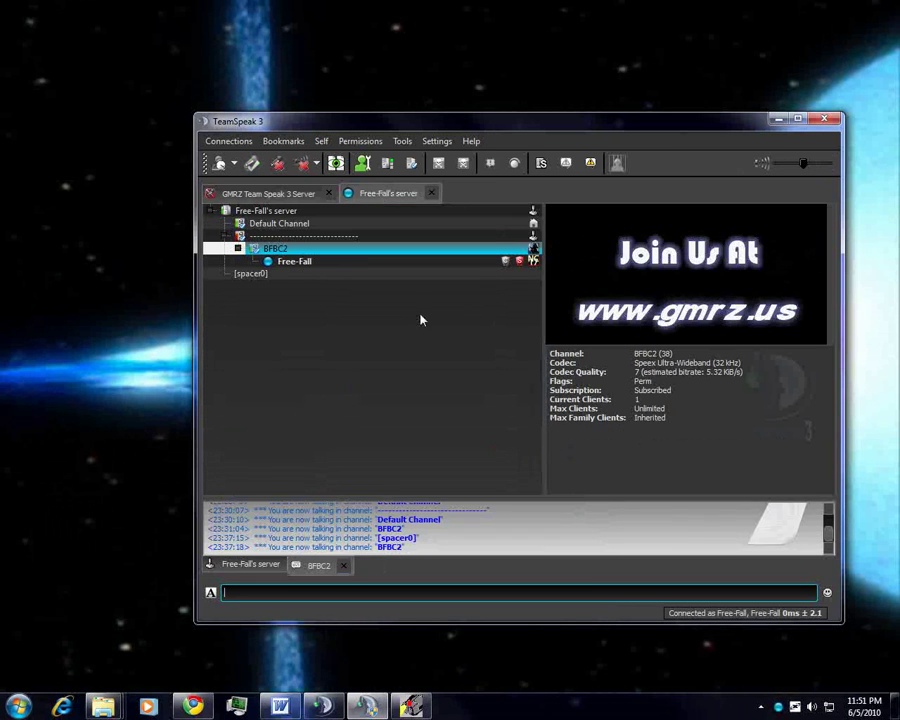
click(308, 273)
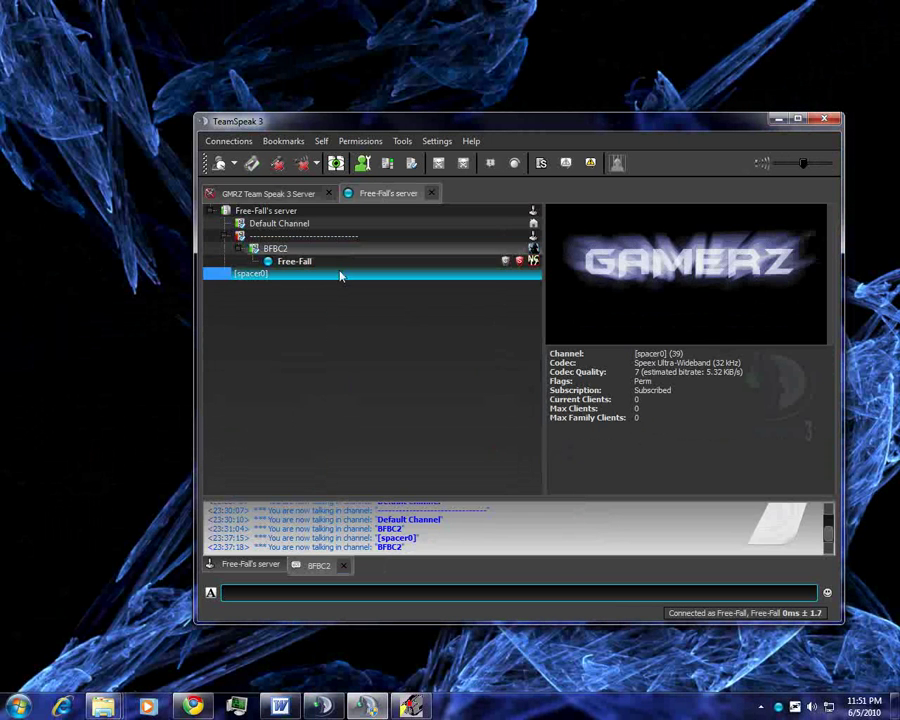
click(338, 262)
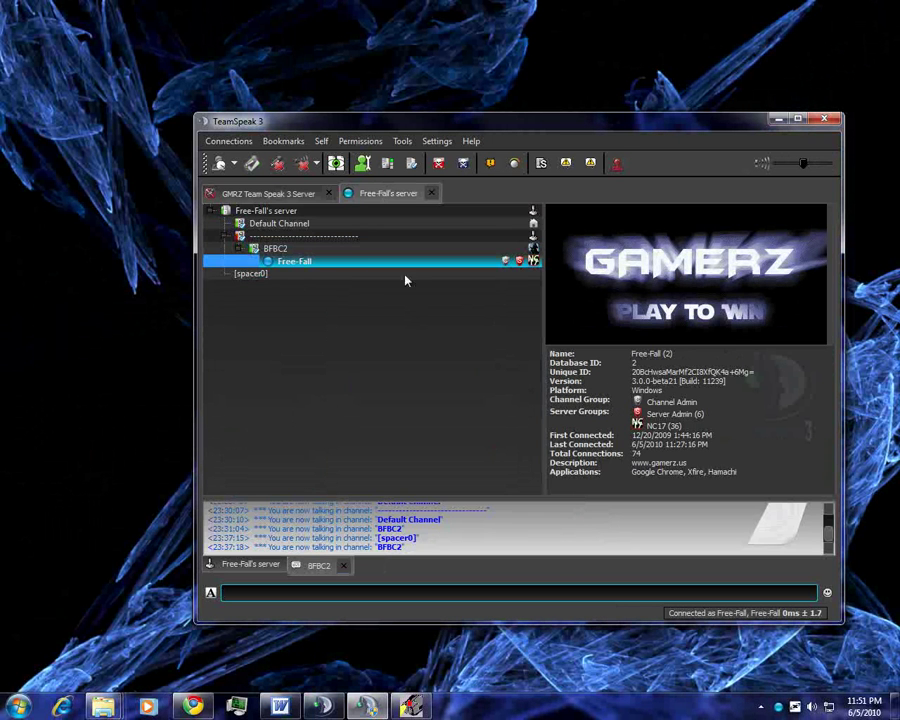
right_click(263, 212)
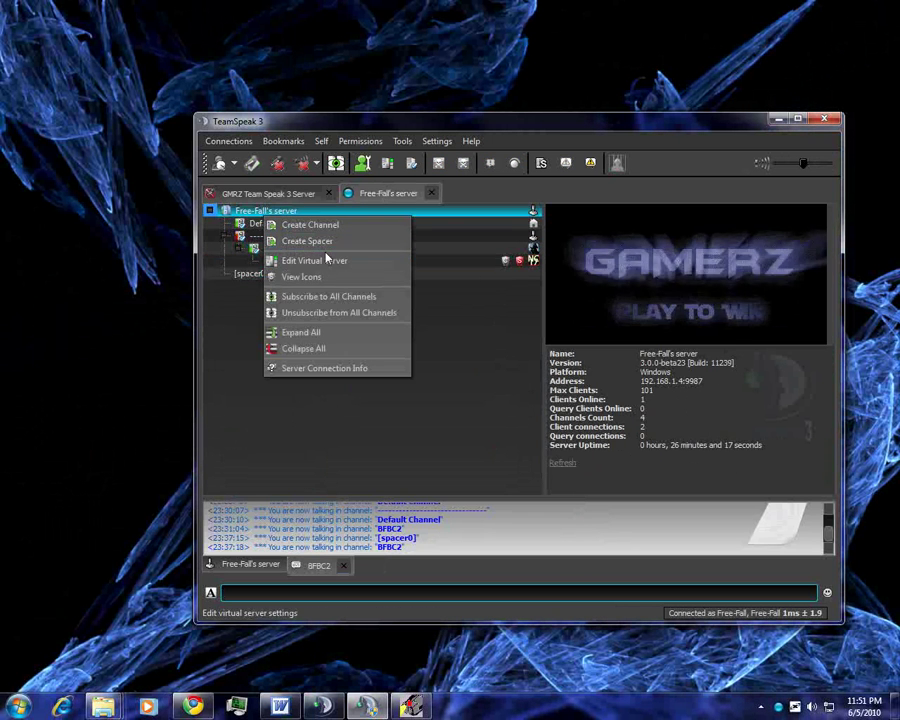
click(323, 244)
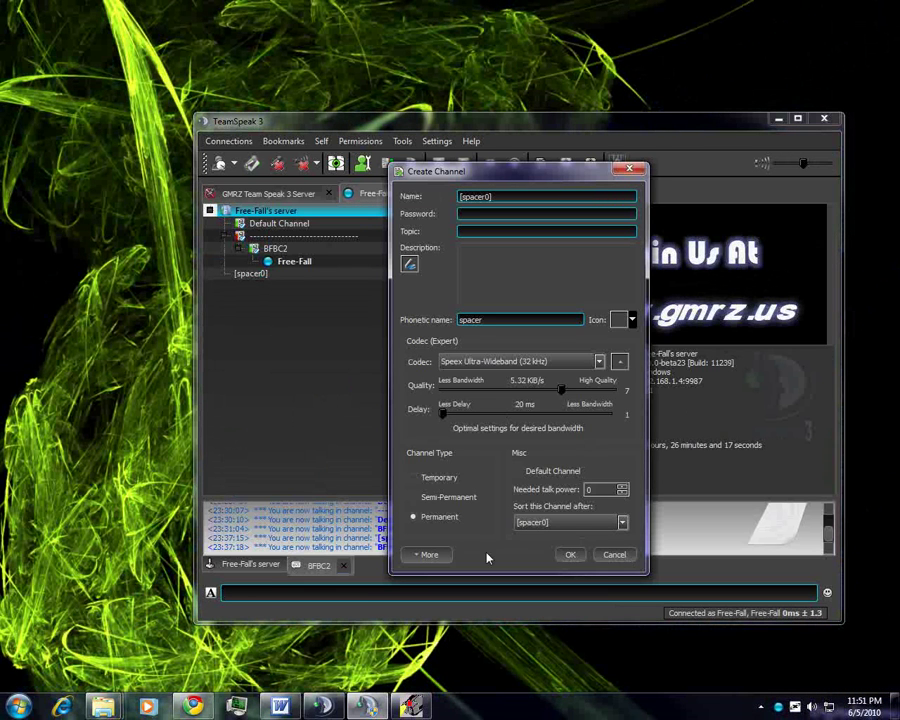
click(610, 522)
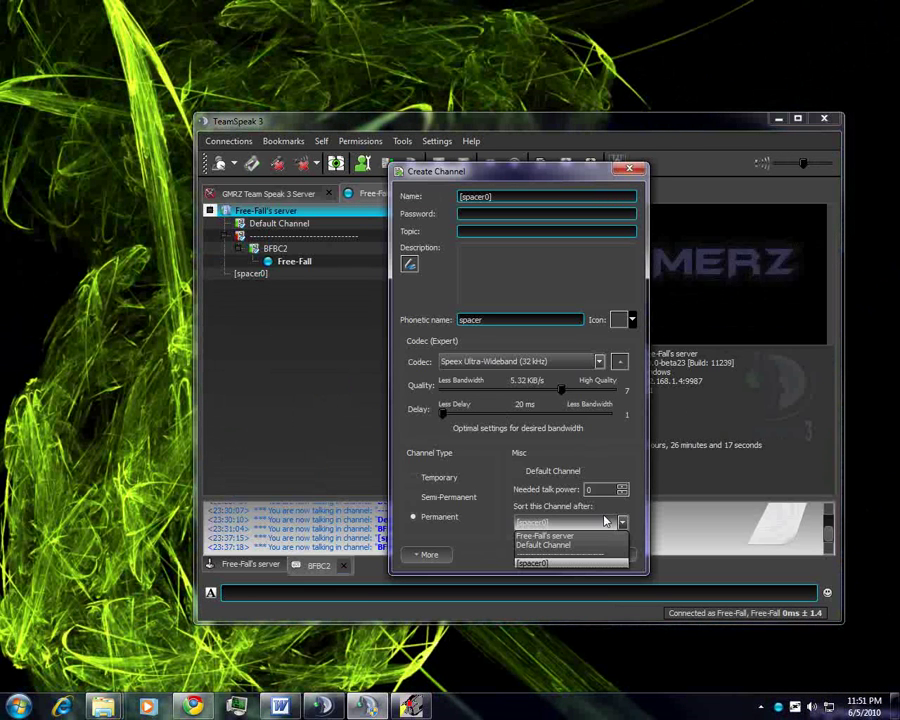
click(572, 558)
click(428, 554)
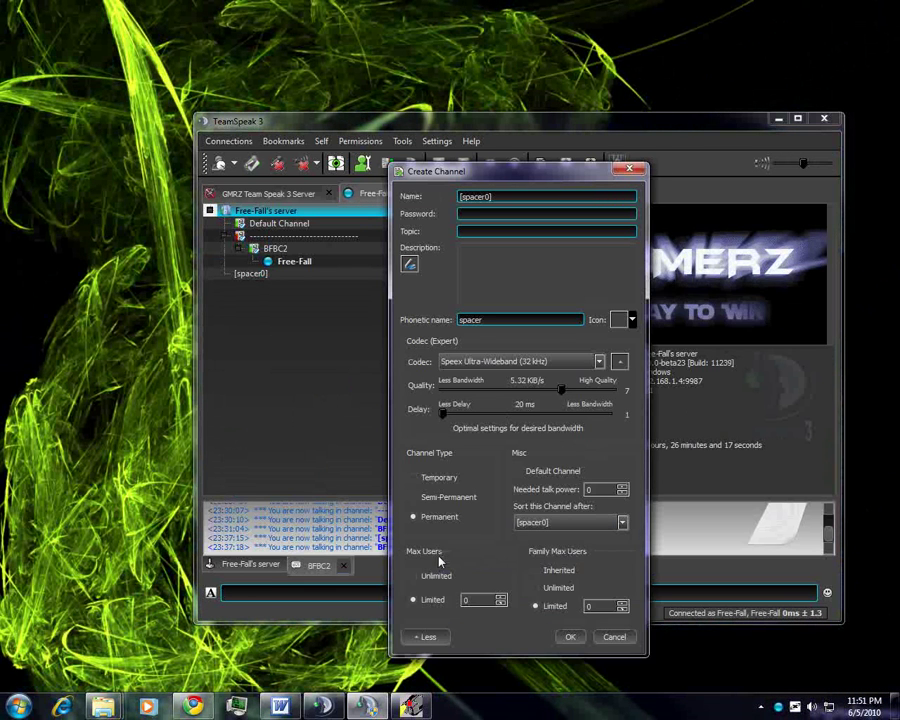
click(613, 640)
click(374, 145)
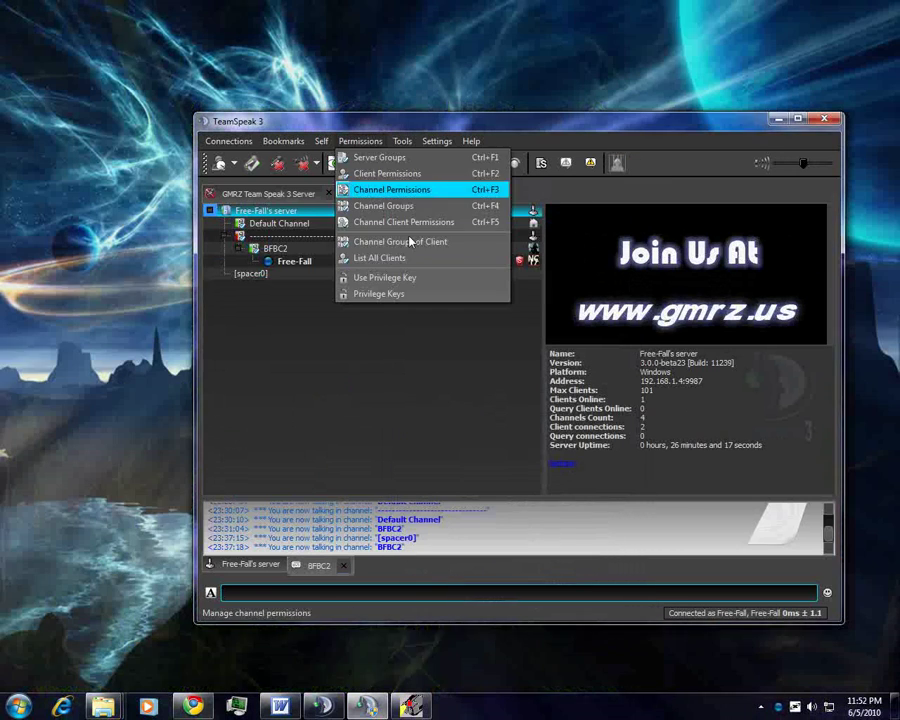
click(428, 190)
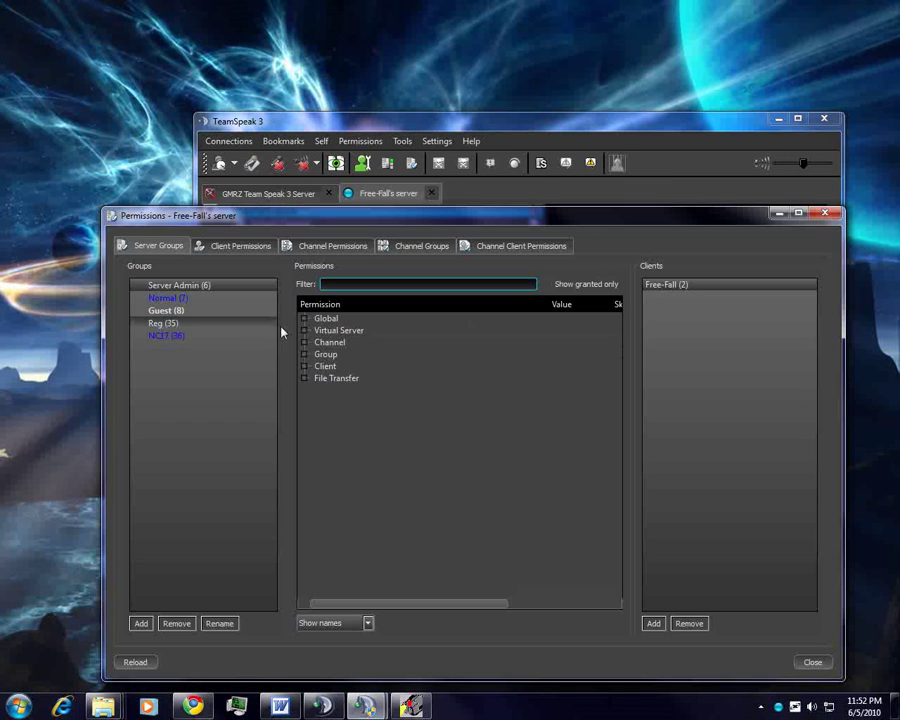
click(304, 318)
click(318, 342)
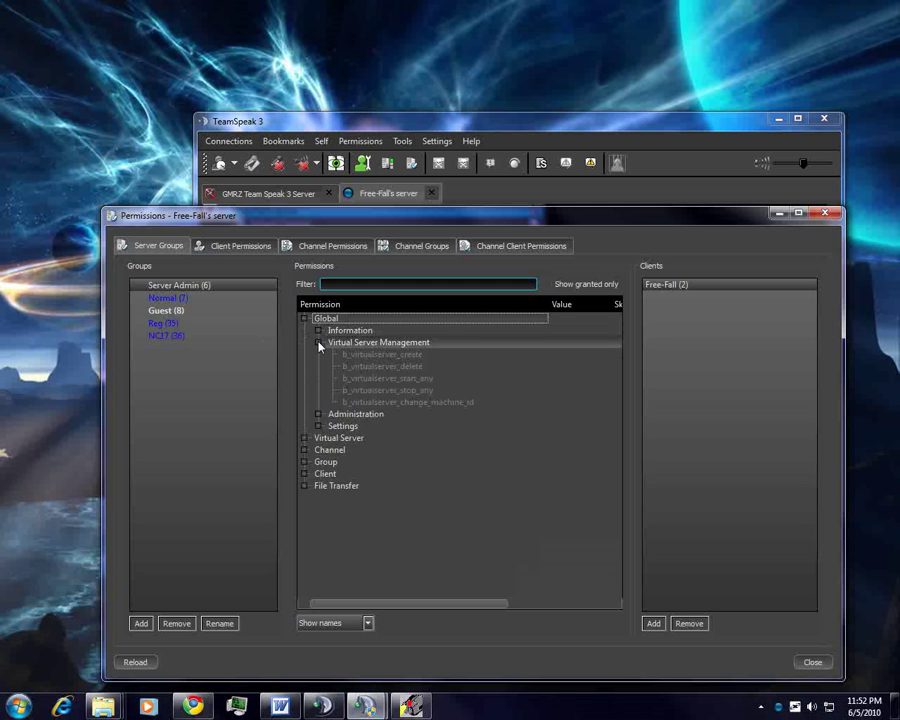
click(318, 342)
click(304, 426)
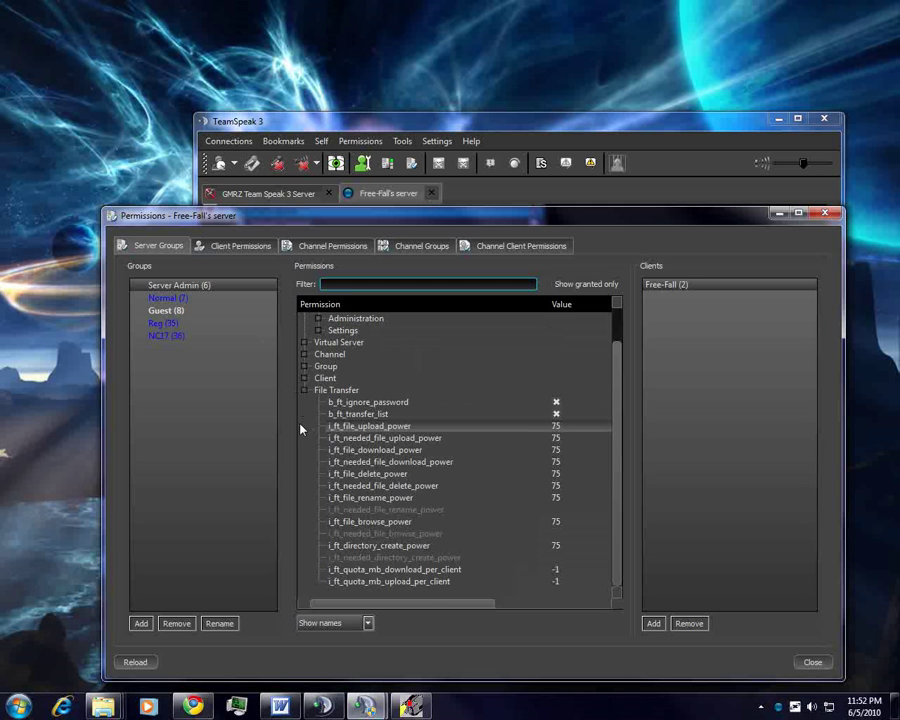
Step: Examine the Group and Client permission categories, collapse the expanded categories, and close the permissions window
click(304, 366)
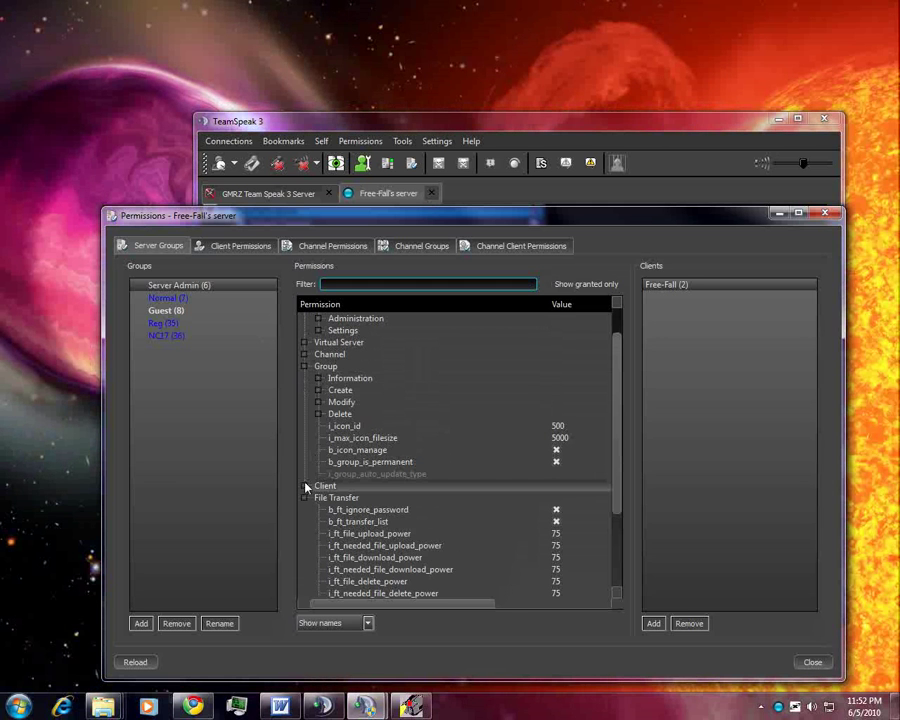
click(306, 487)
click(304, 486)
scroll(360, 470, down, 6)
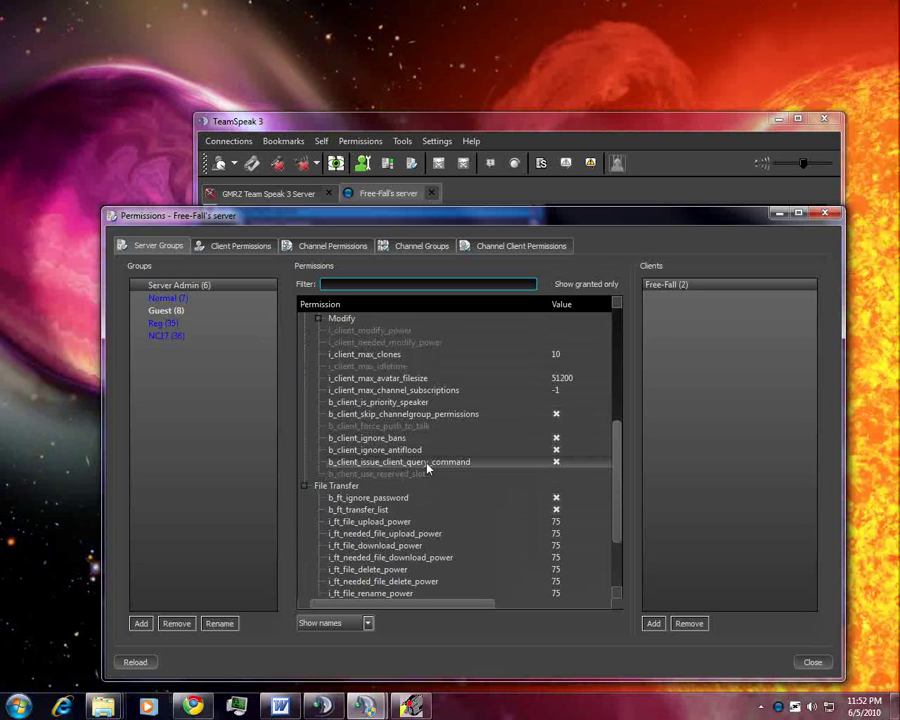
scroll(490, 560, up, 5)
scroll(475, 539, up, 2)
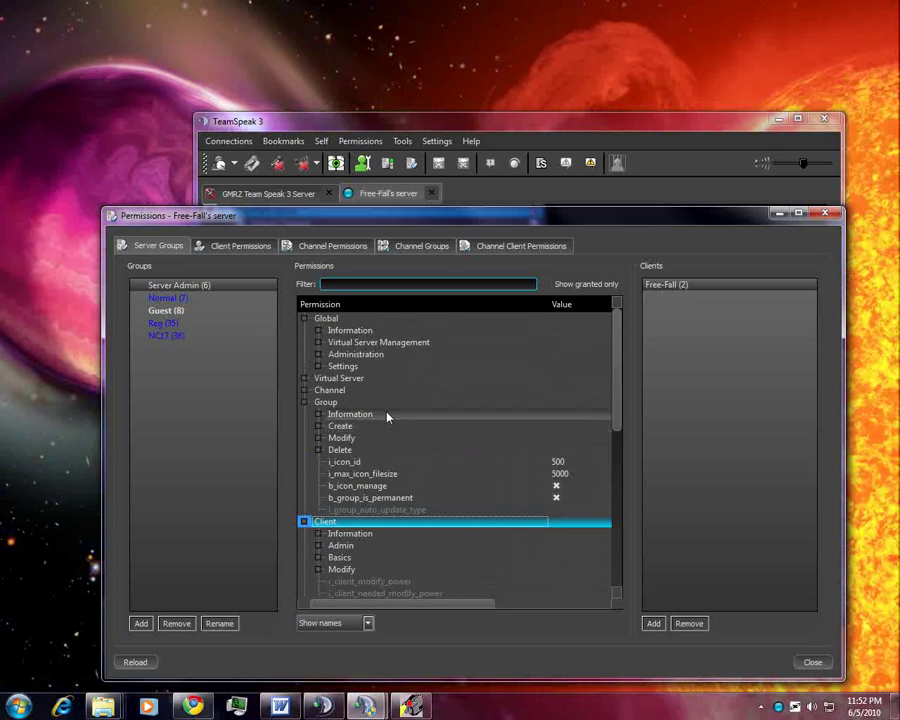
click(304, 390)
click(343, 366)
click(304, 378)
click(304, 318)
click(812, 662)
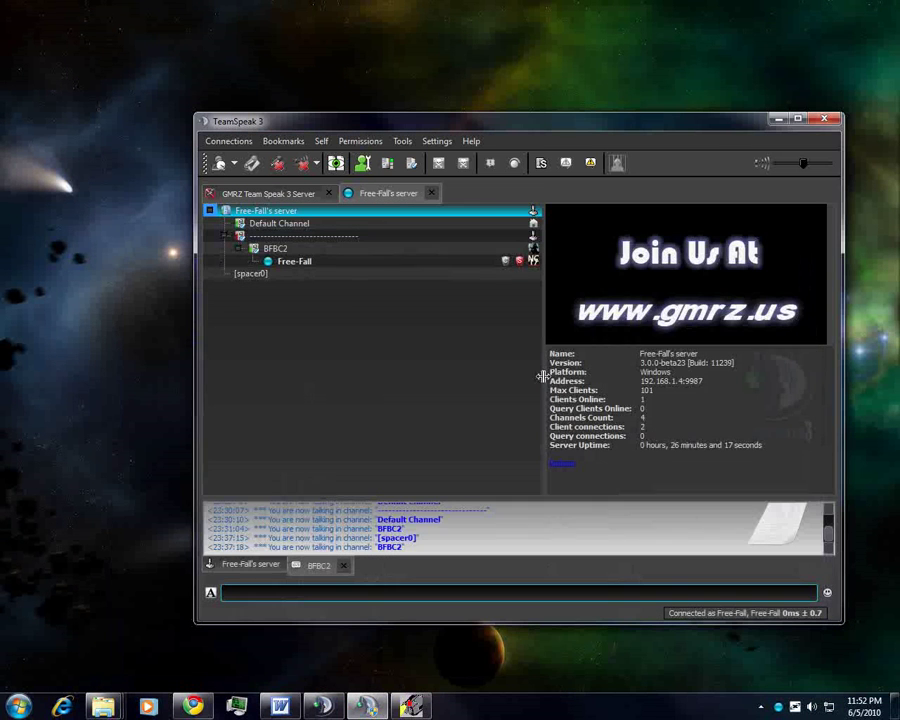
Step: View the whisper lists window and cancel it without creating a list
click(437, 141)
mouse_move(400, 143)
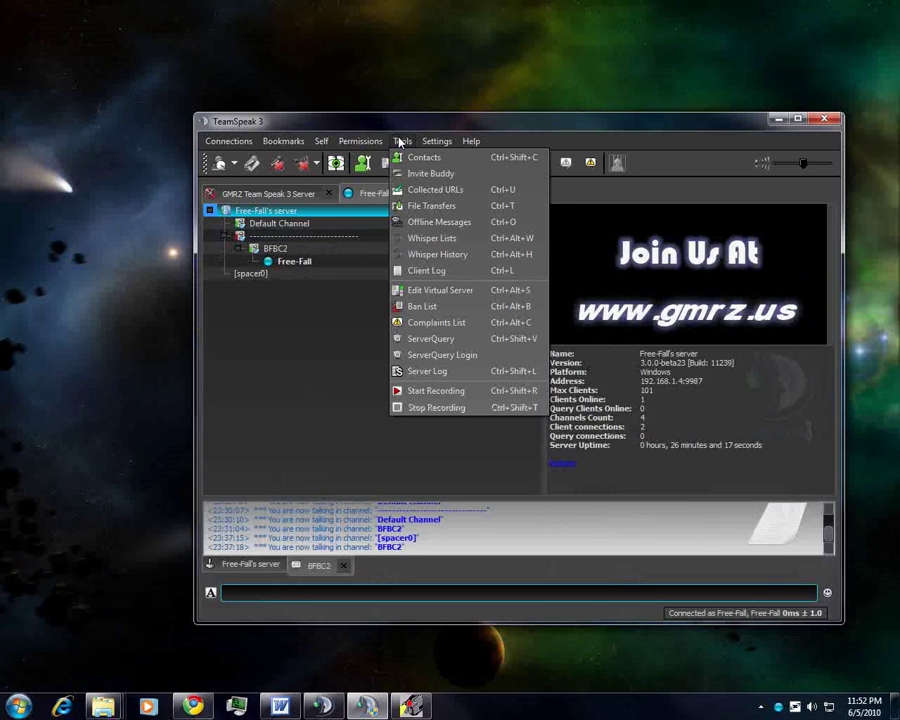
click(432, 238)
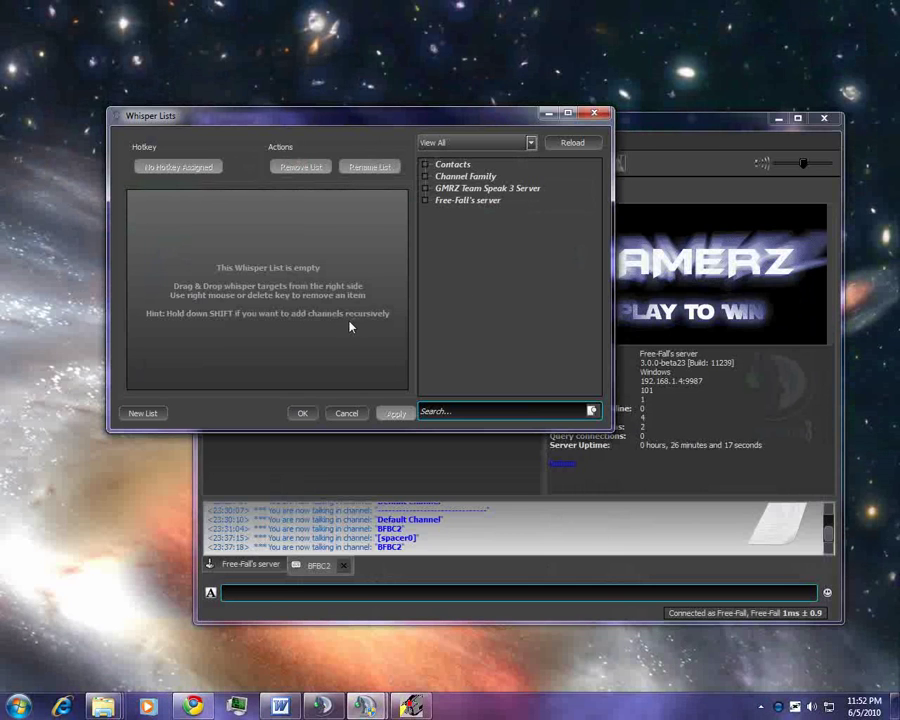
click(346, 413)
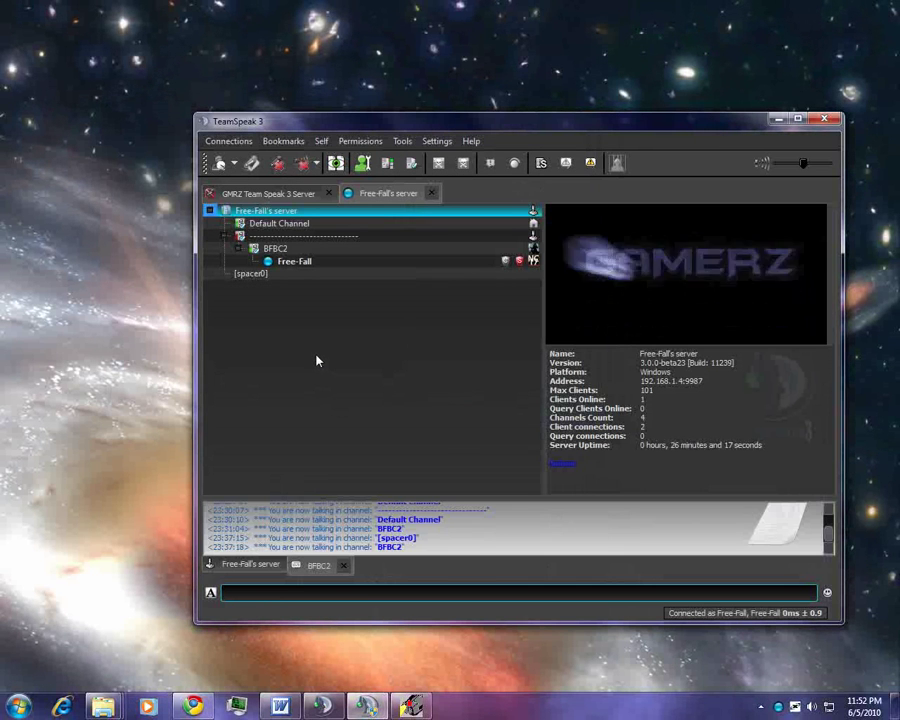
key(alt+p)
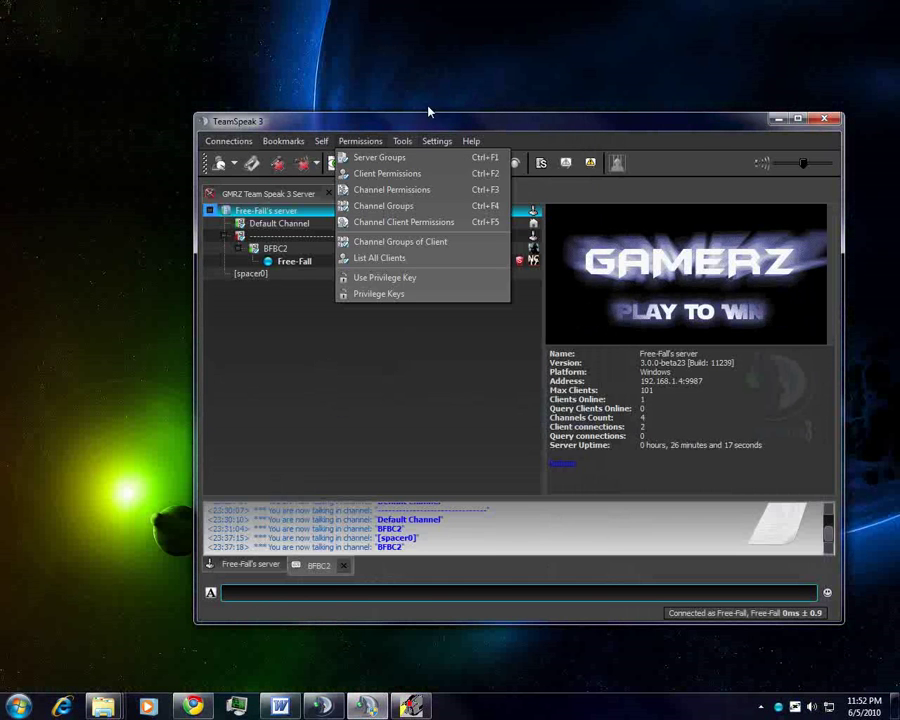
mouse_move(401, 141)
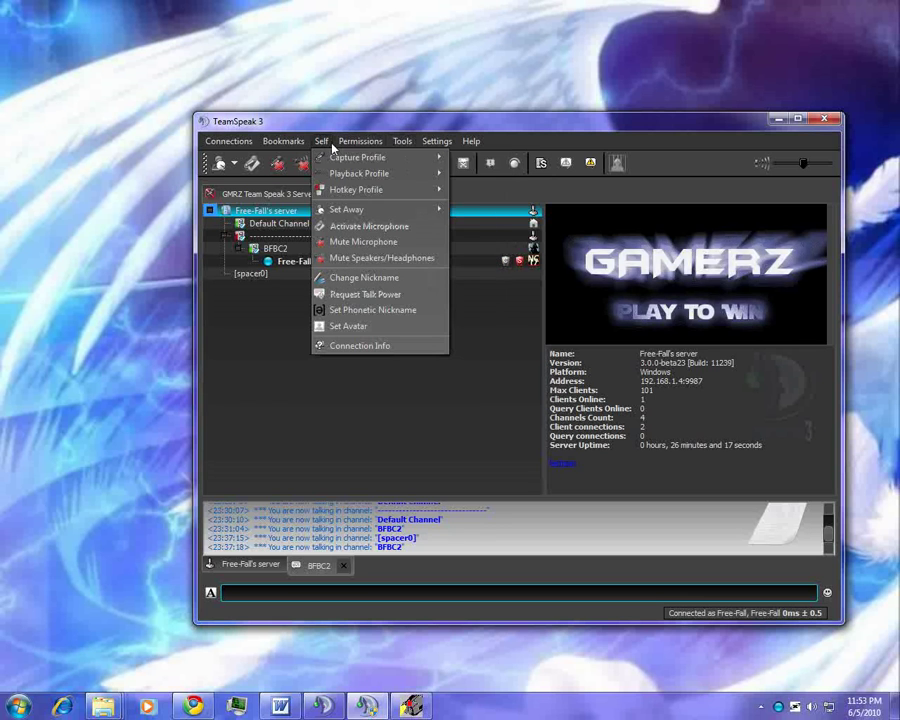
mouse_move(322, 142)
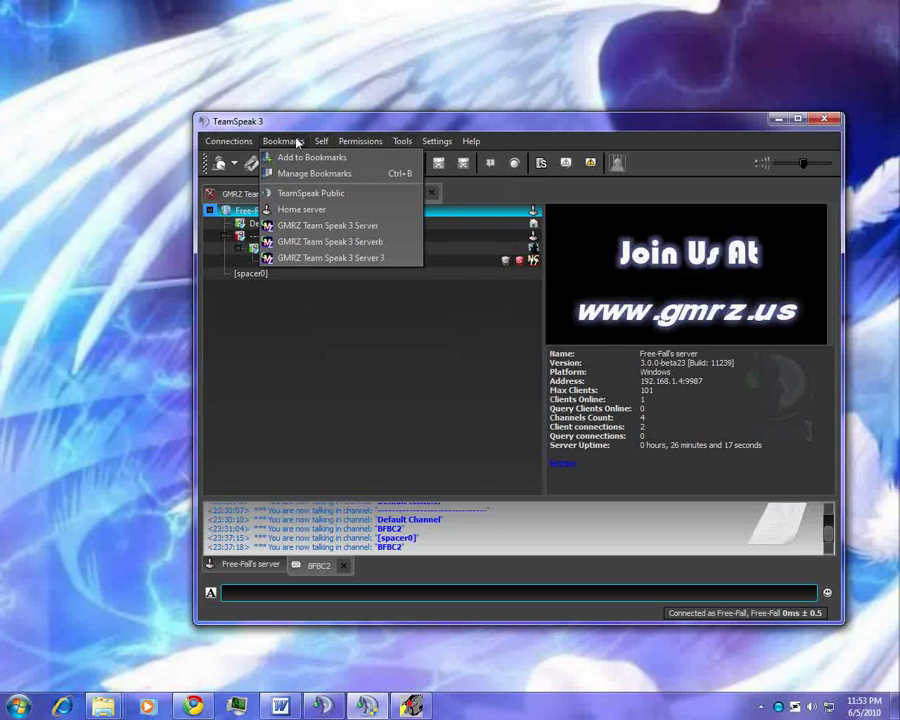
mouse_move(250, 145)
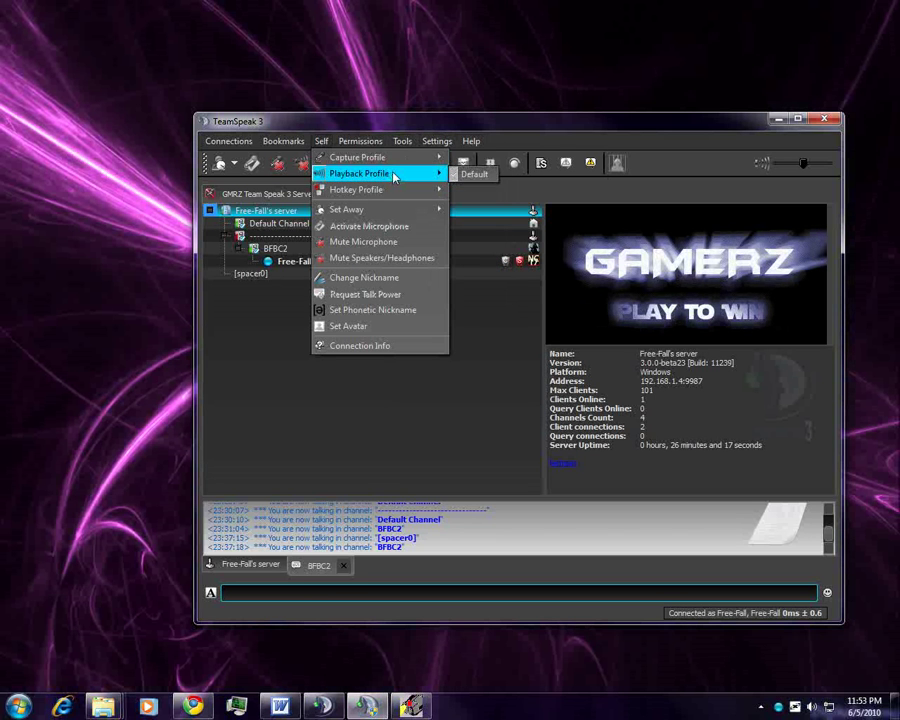
mouse_move(403, 165)
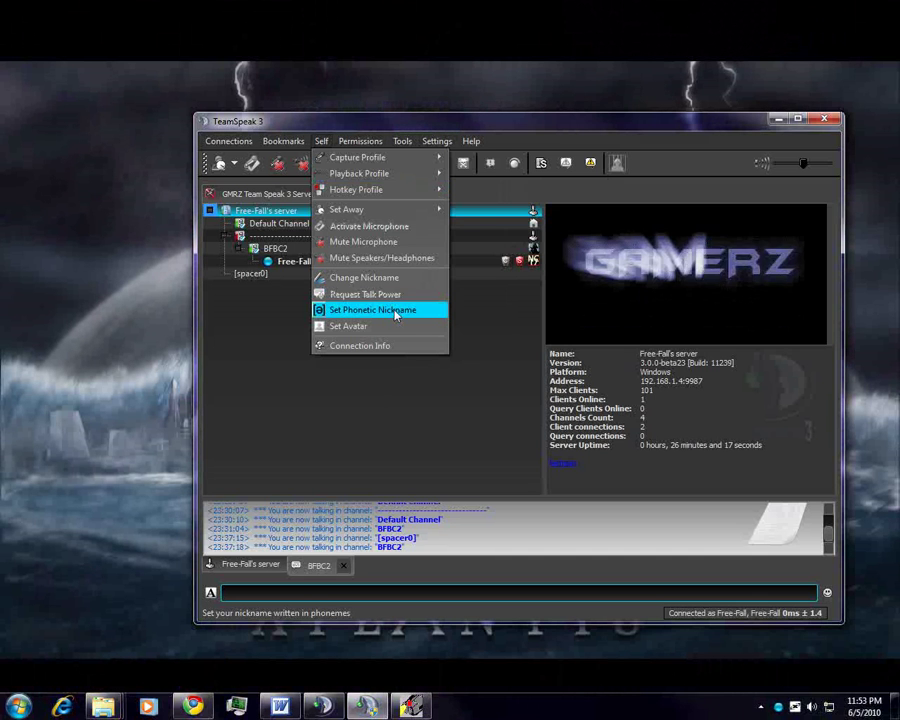
Step: View the sound pack choices in the Notifications options, and cancel the options without changes
click(437, 141)
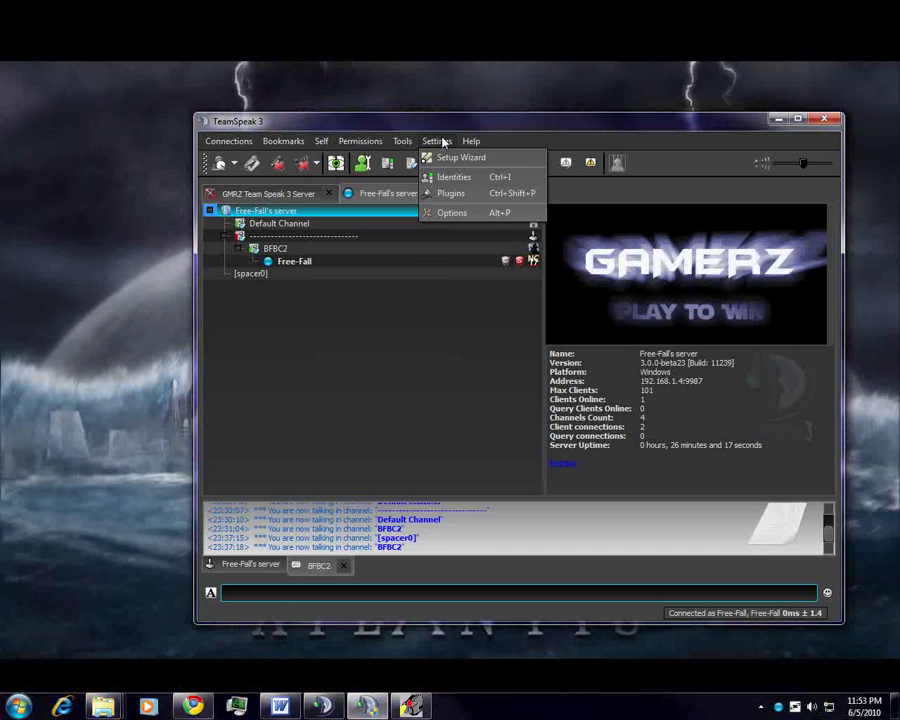
click(452, 213)
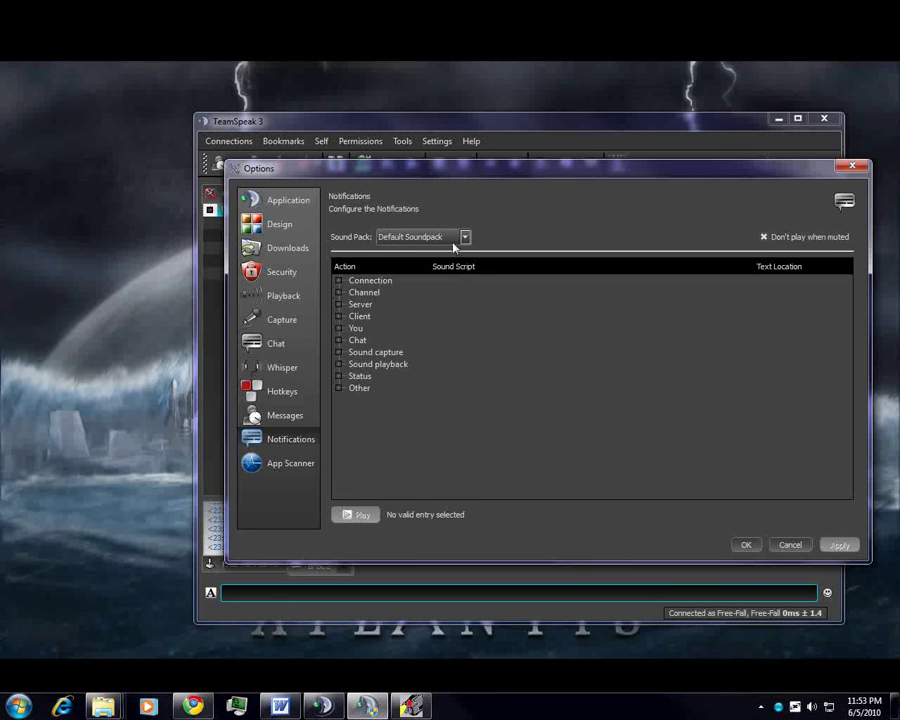
click(447, 240)
click(789, 544)
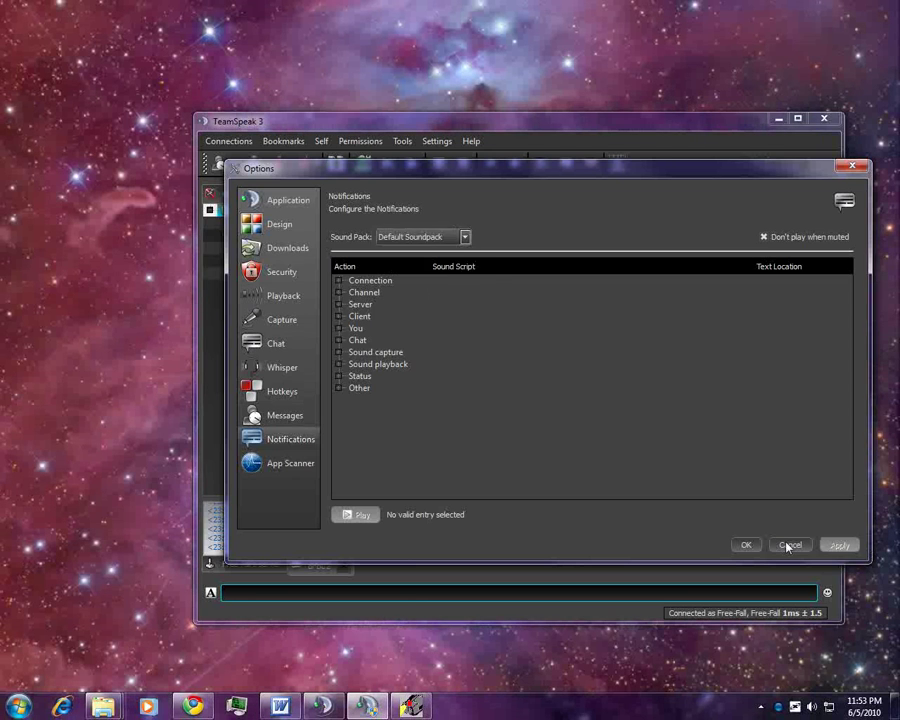
click(789, 544)
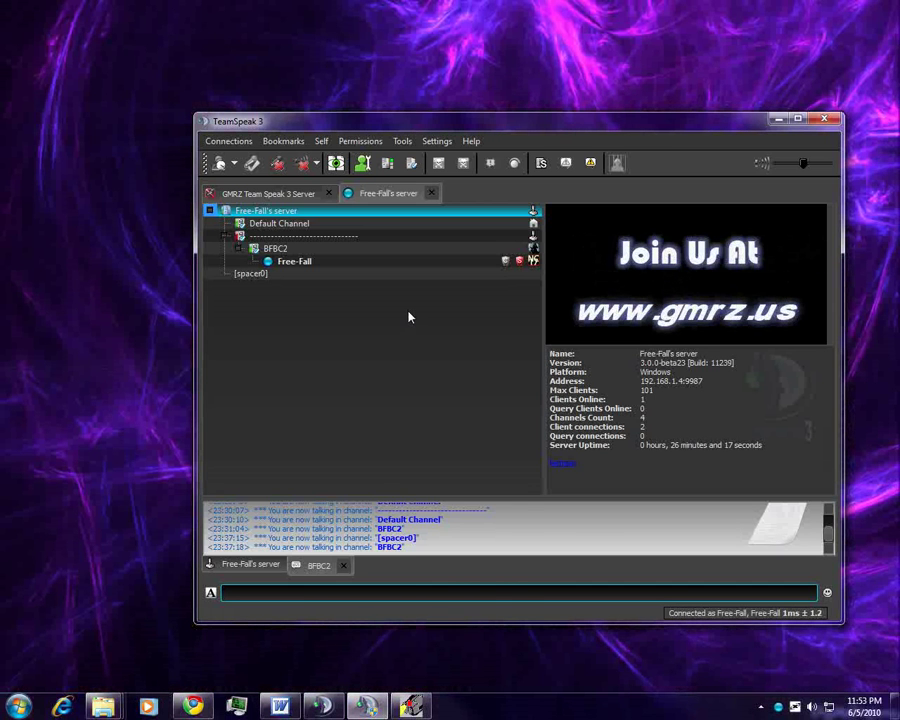
click(410, 707)
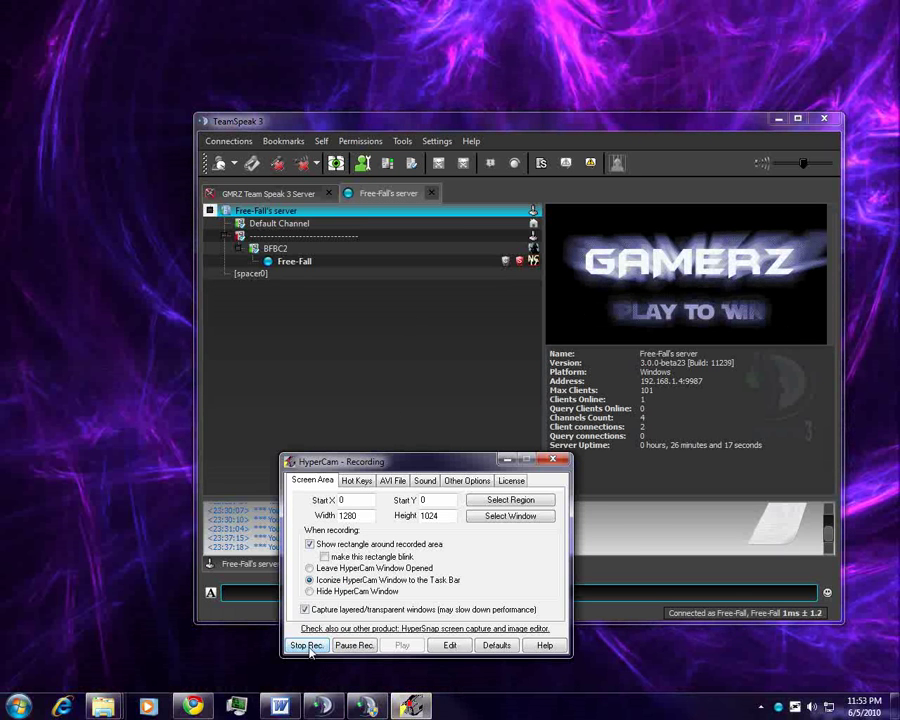